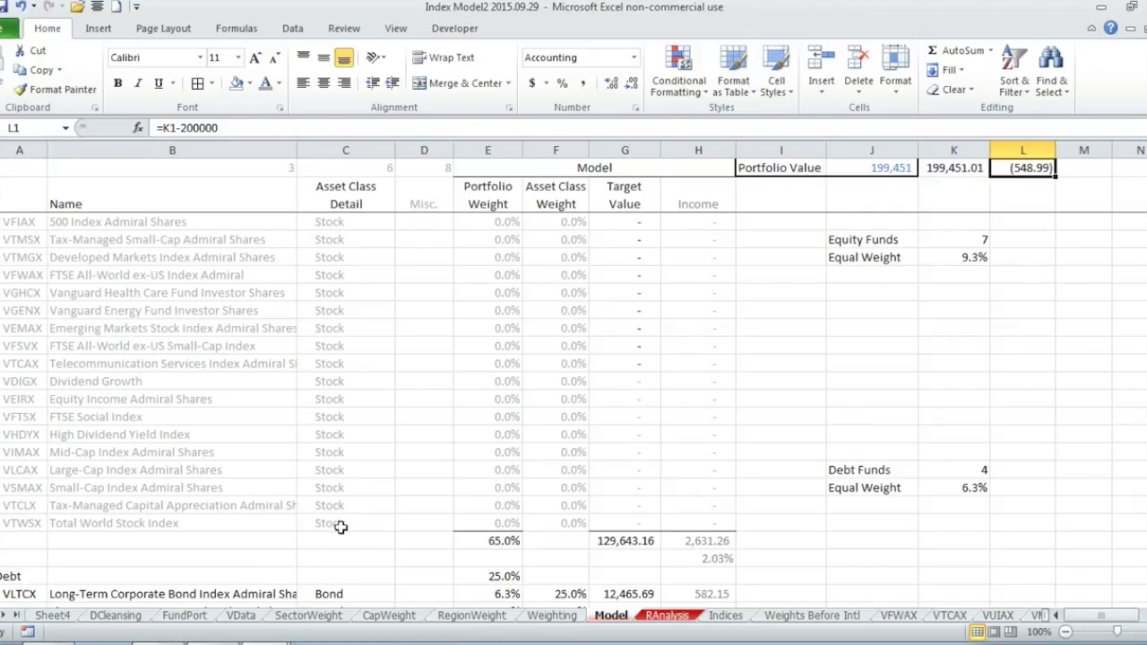
# - Open the Weighting sheet and bring the Equity Weighting table with its size and sector rows into view
pyautogui.scroll(3, 347, 522)
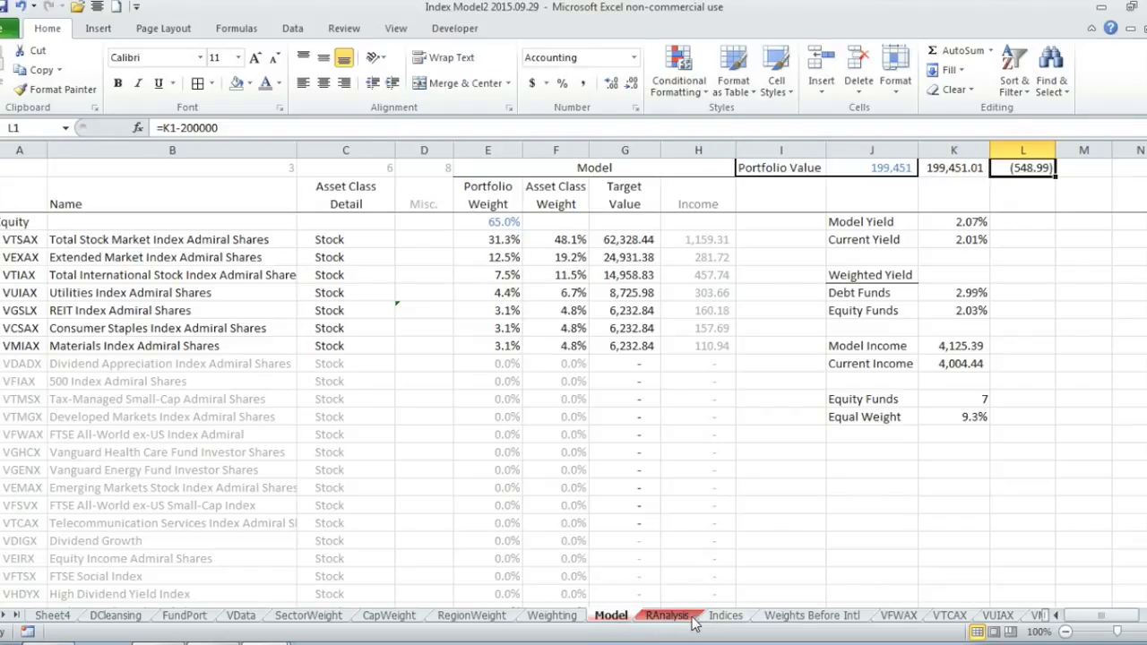
pyautogui.click(552, 617)
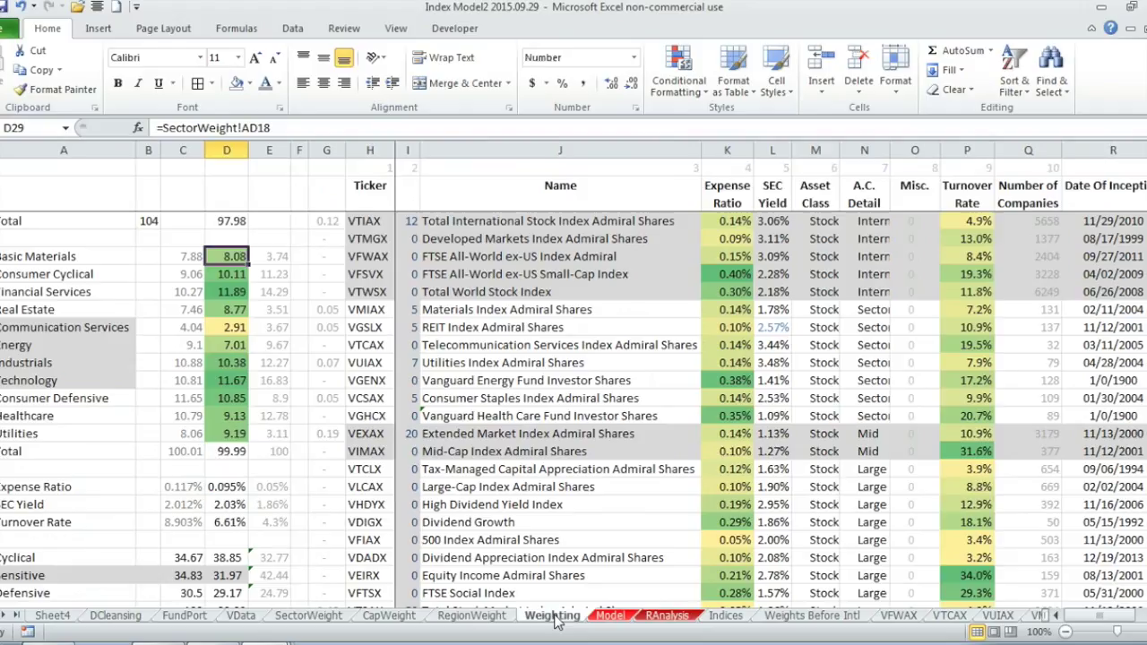
pyautogui.scroll(4, 378, 458)
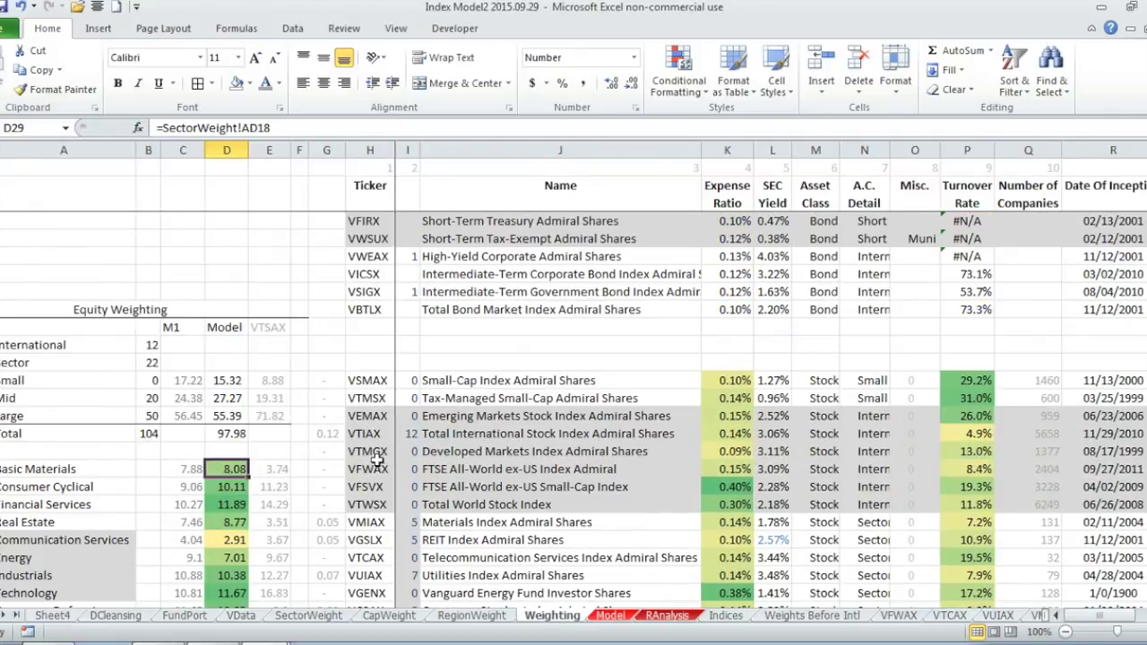
pyautogui.scroll(-2, 378, 459)
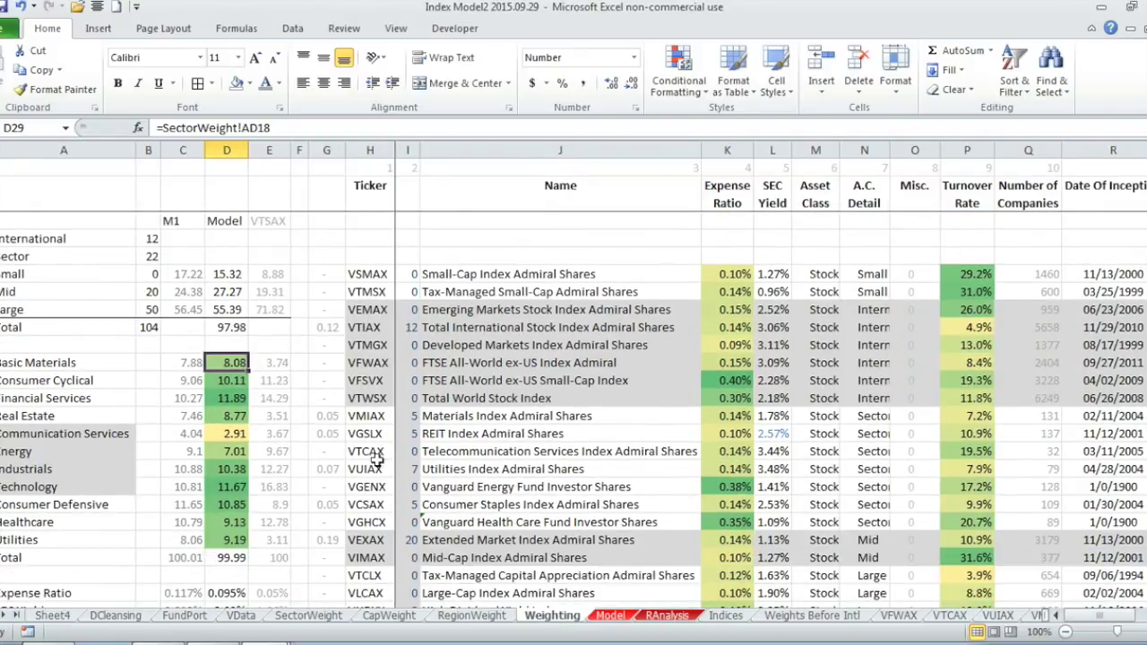
pyautogui.scroll(-1, 378, 459)
pyautogui.scroll(1, 378, 459)
# - Examine the VTSAX column's Small, Mid and Large weights and its sector weights from Basic Materials to Utilities
pyautogui.moveTo(279, 277); pyautogui.dragTo(278, 311)
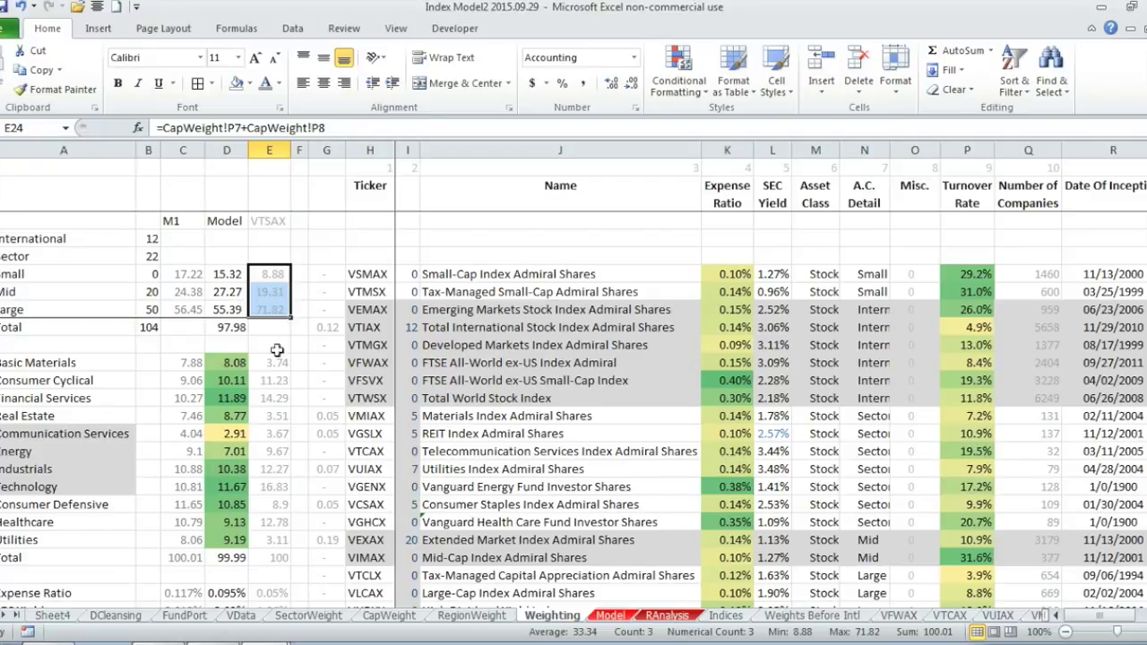
pyautogui.scroll(-2, 278, 408)
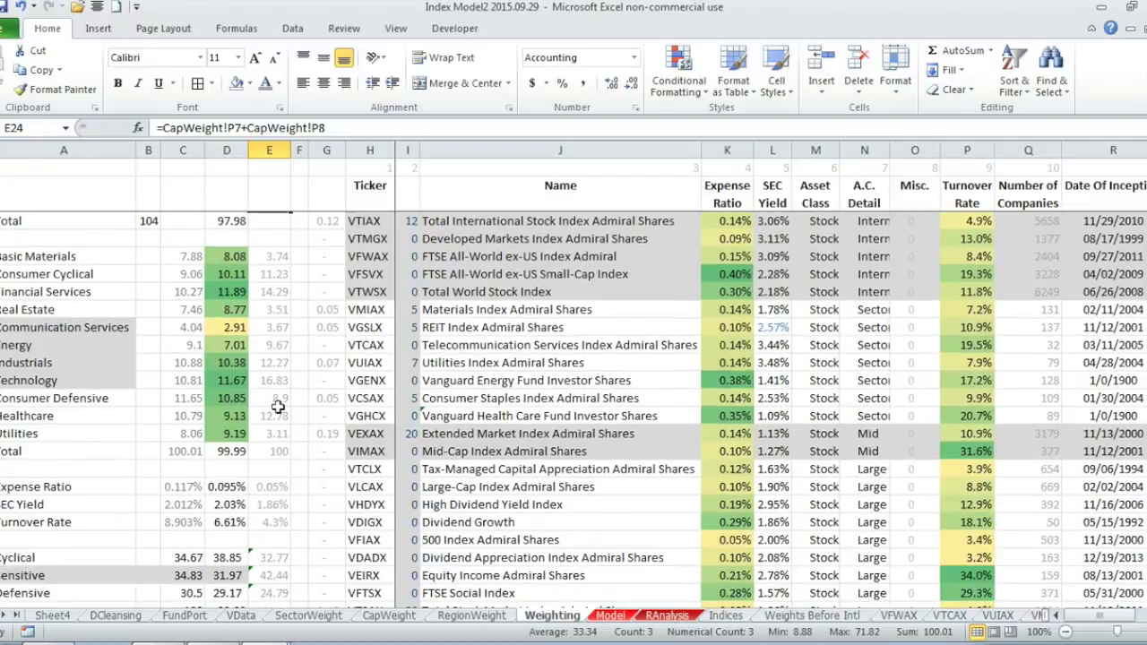
pyautogui.click(280, 259)
pyautogui.moveTo(281, 258); pyautogui.dragTo(287, 434)
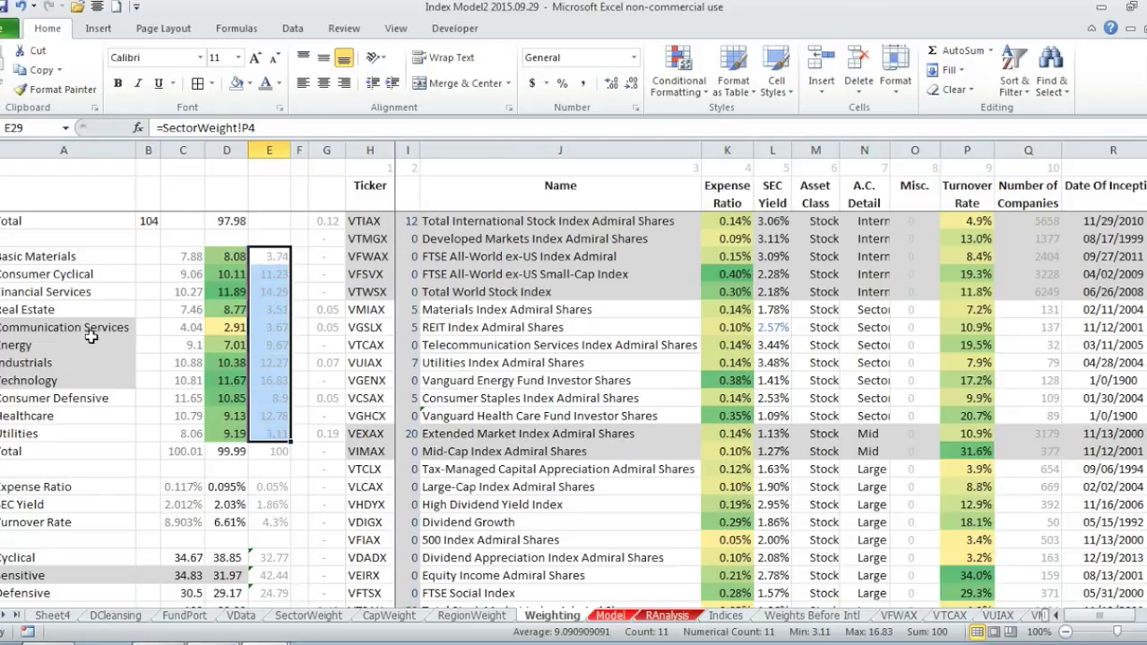
pyautogui.scroll(2, 273, 301)
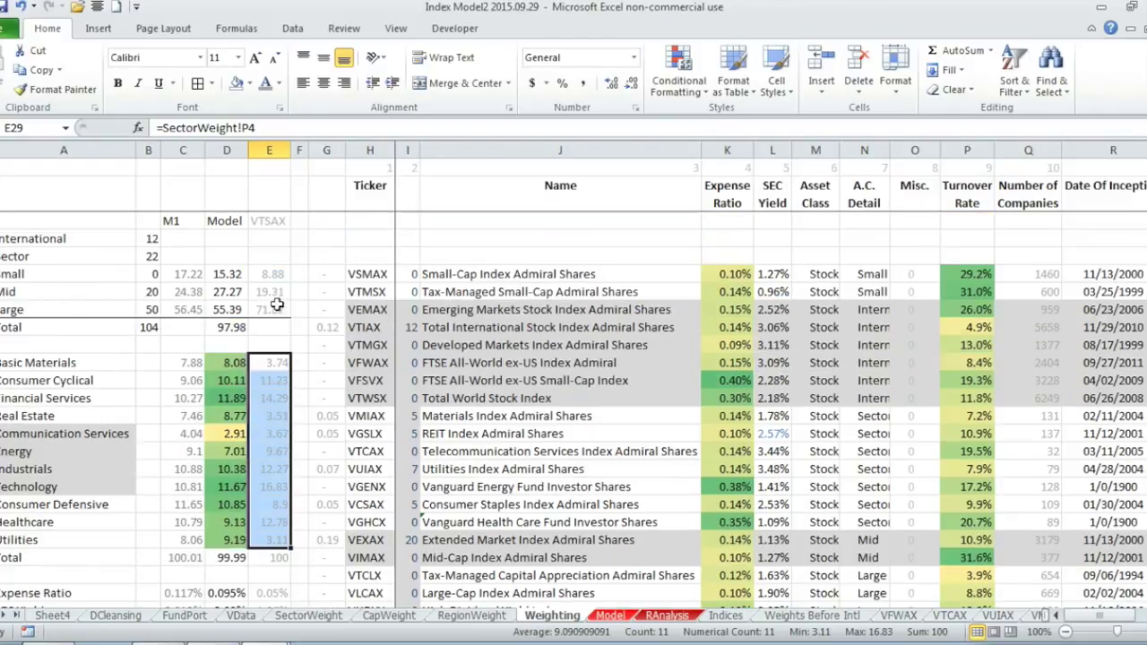
pyautogui.click(273, 221)
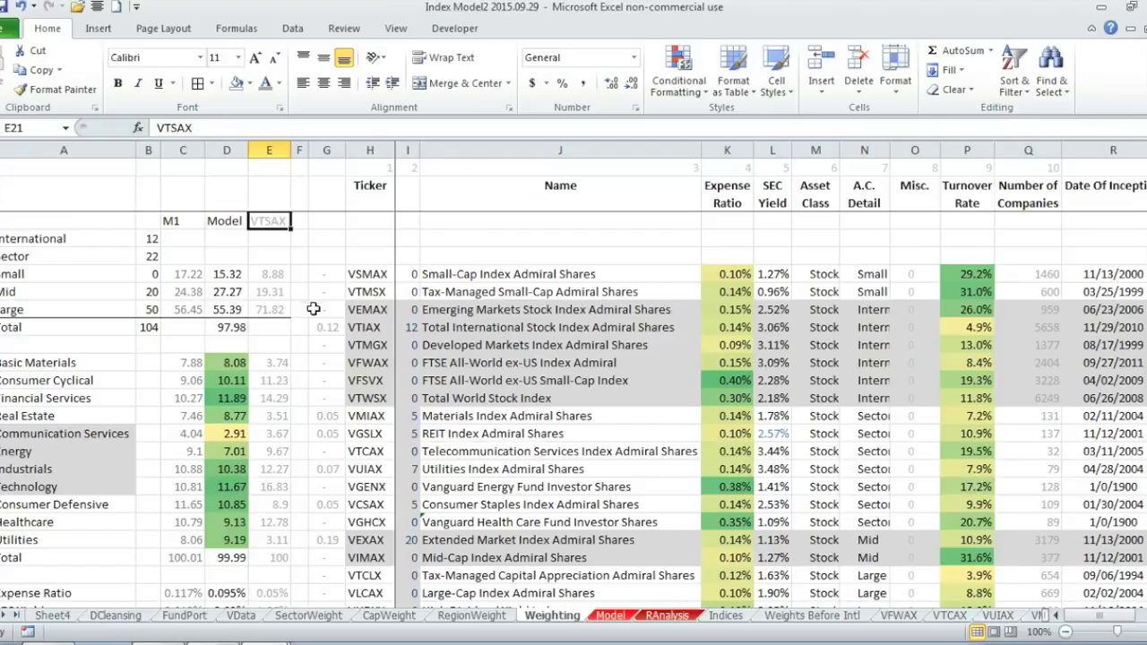
# - Compare the M1 and Model columns from the Small row down to the sector total
pyautogui.scroll(-1, 312, 381)
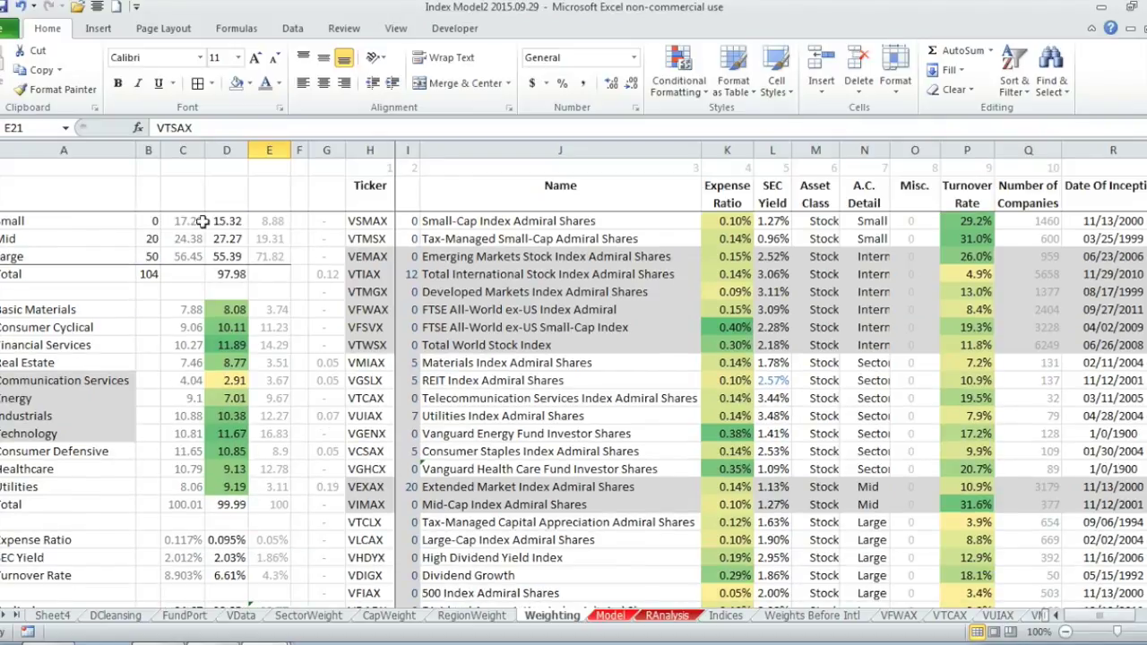
pyautogui.moveTo(191, 224); pyautogui.dragTo(192, 505)
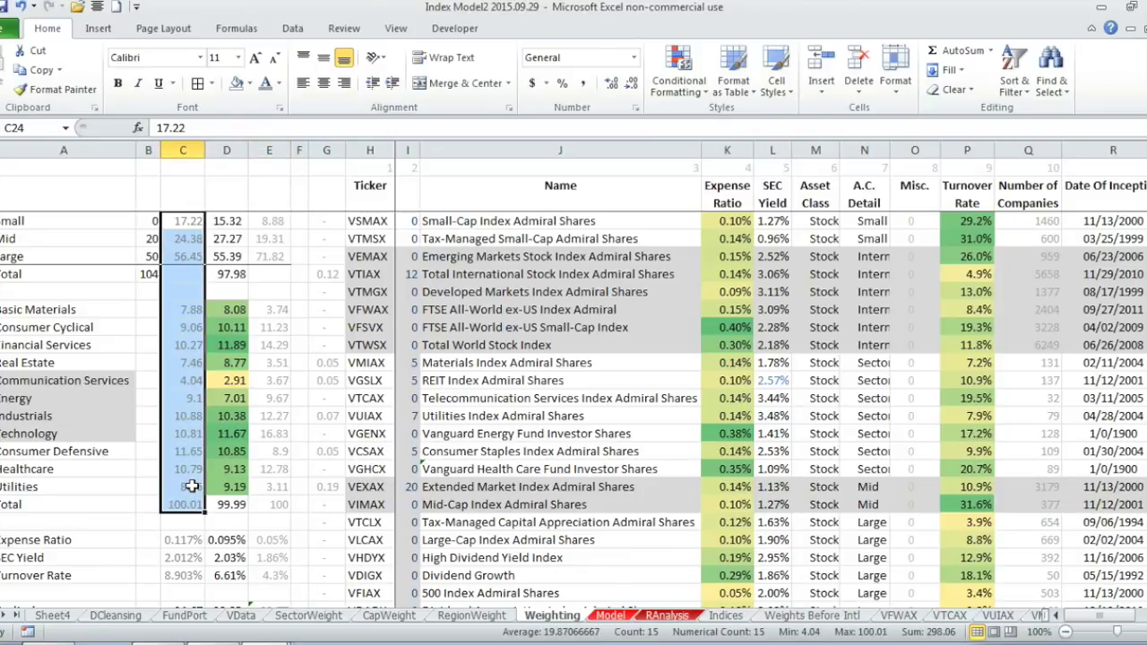
pyautogui.moveTo(227, 220); pyautogui.dragTo(226, 505)
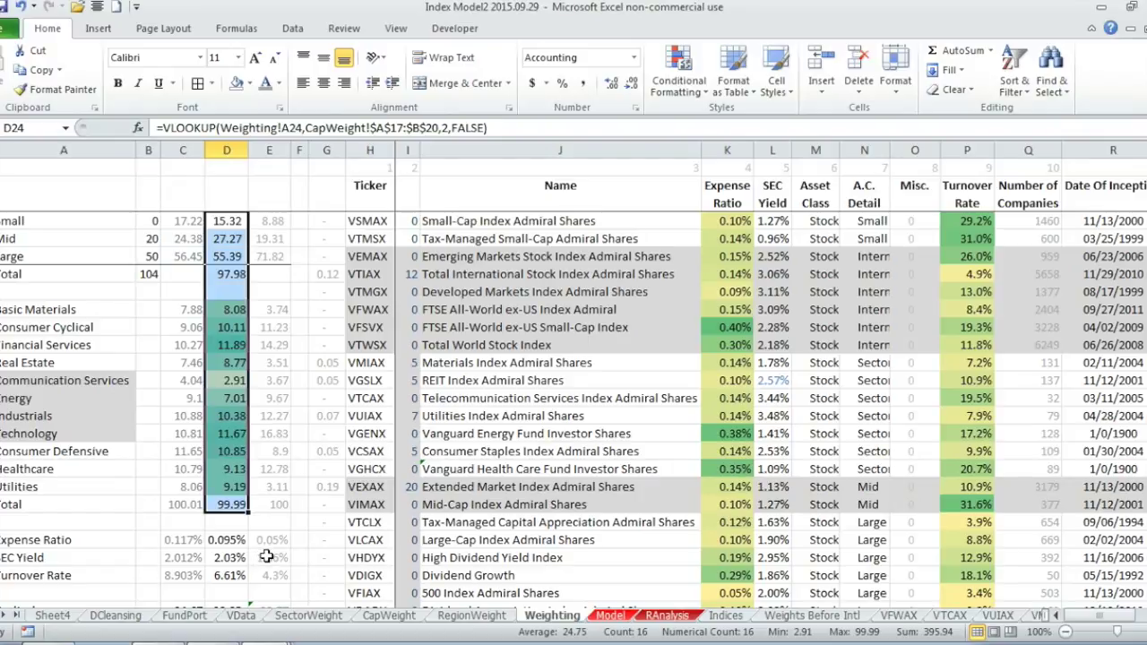
pyautogui.click(262, 538)
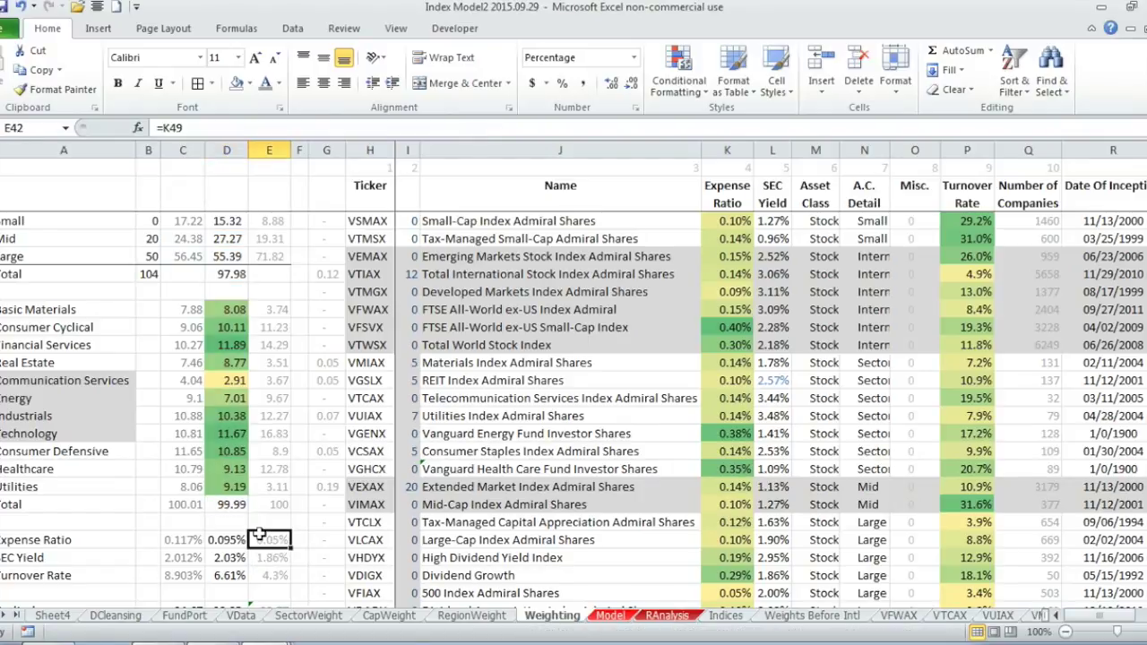
# - Compare the VTSAX and Model weights for Technology and Financial Services, and check the Model's Communication Services weight
pyautogui.click(264, 436)
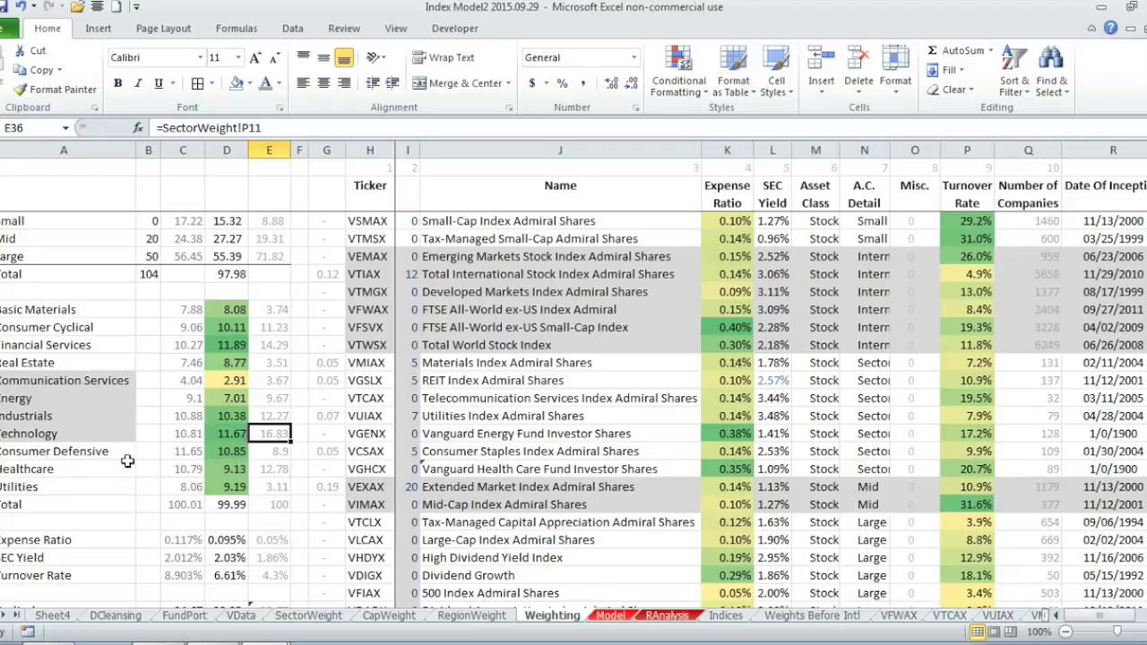
pyautogui.click(240, 438)
pyautogui.click(276, 349)
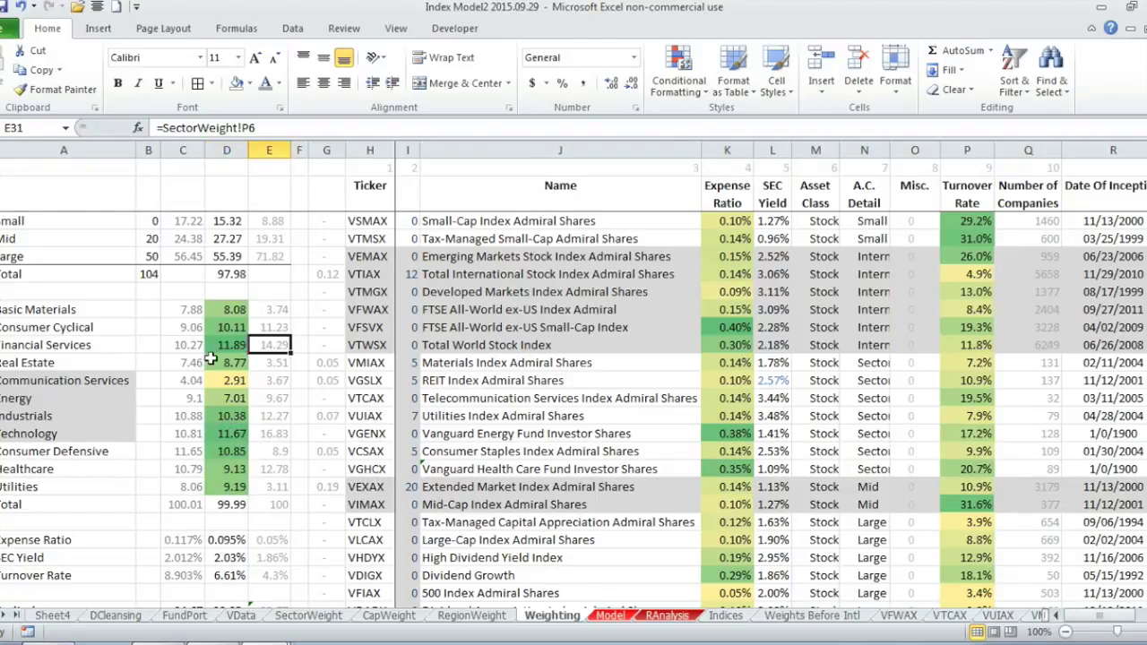
pyautogui.click(219, 346)
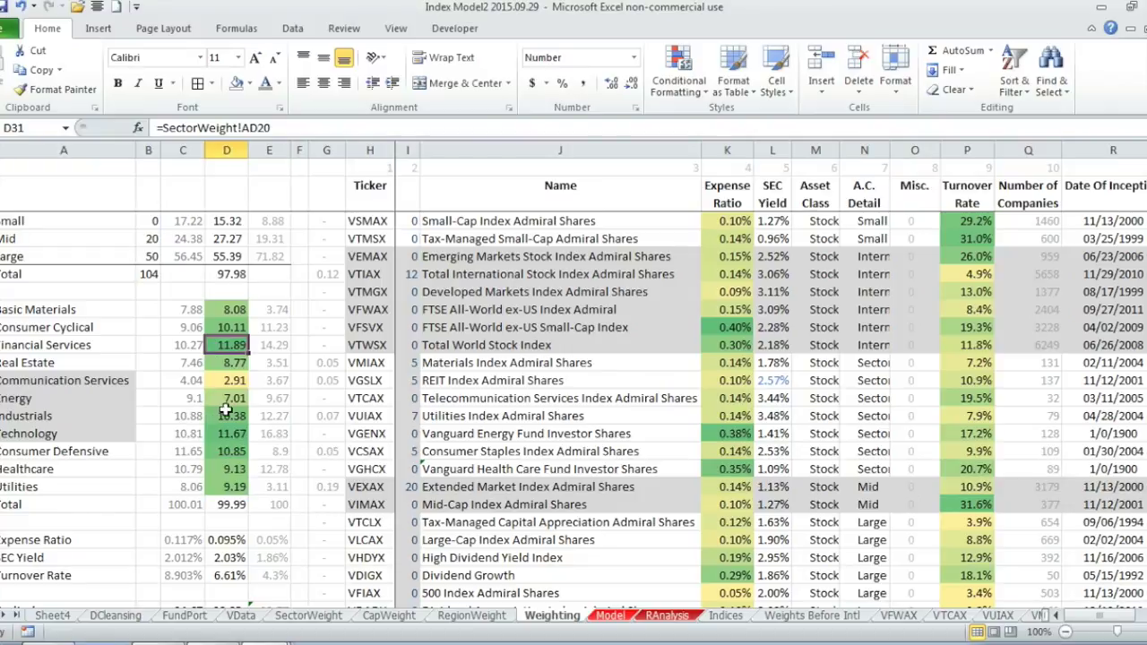
pyautogui.click(229, 379)
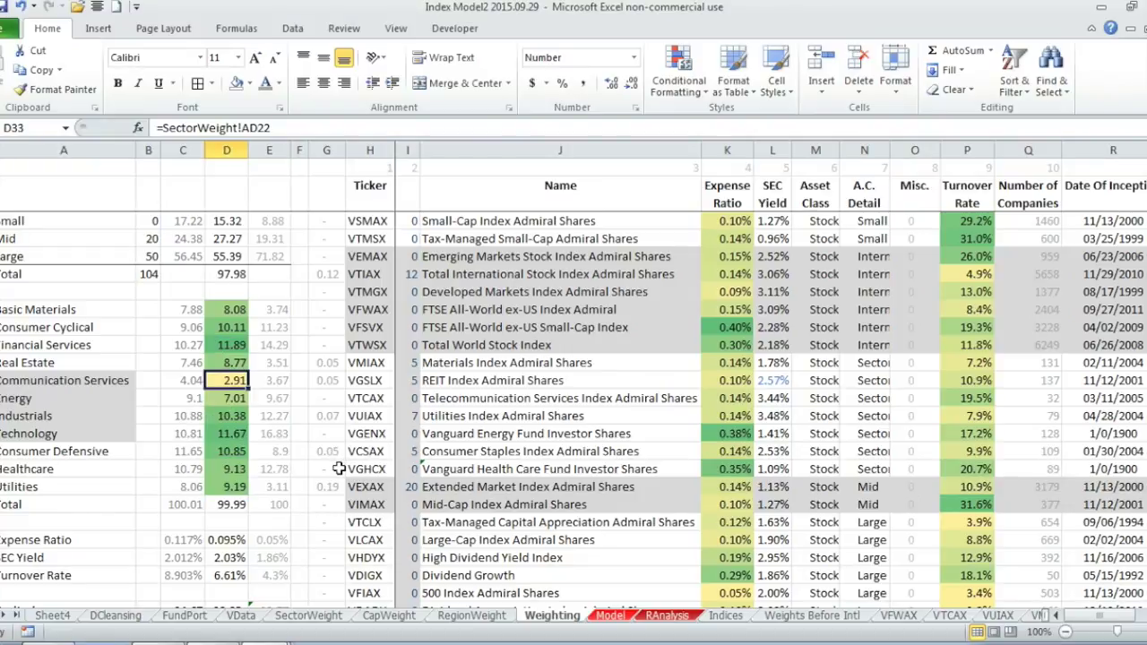
# - Compare the expense ratios of M1, Model and VTSAX, and check the Model's turnover rate
pyautogui.click(231, 540)
pyautogui.scroll(-3, 374, 529)
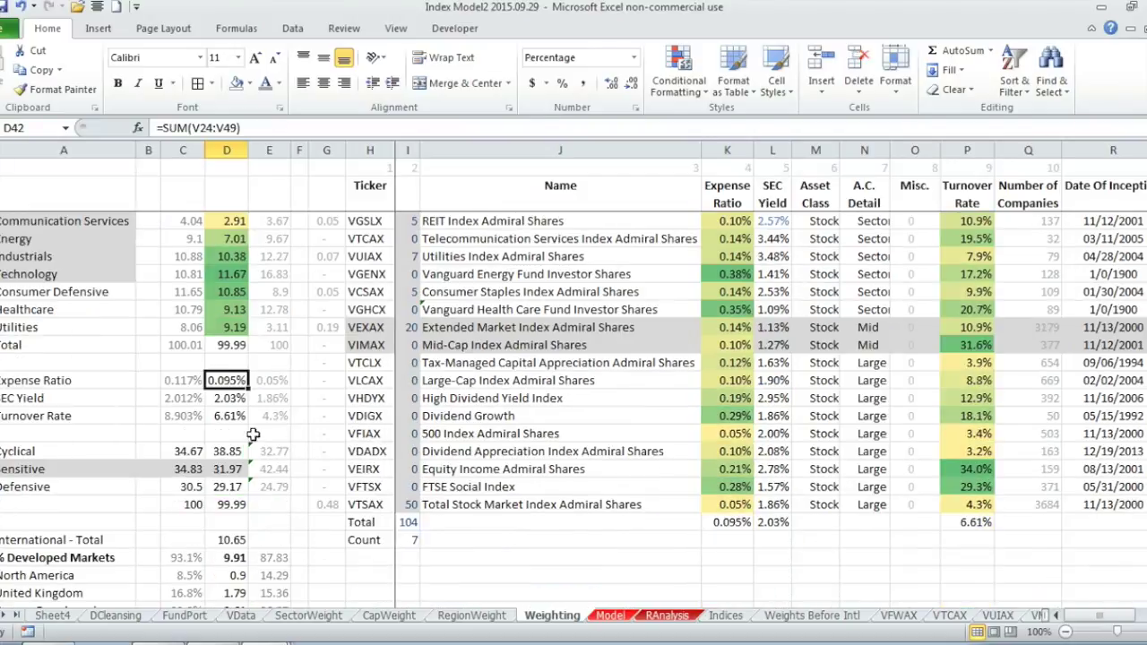
pyautogui.click(244, 416)
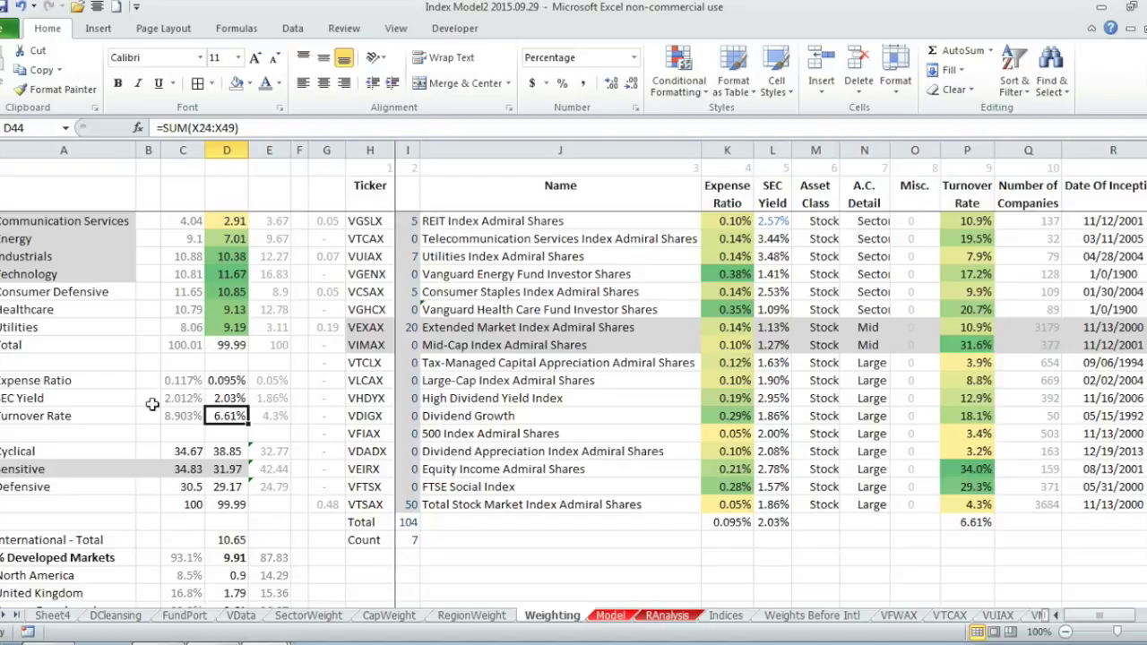
pyautogui.click(184, 381)
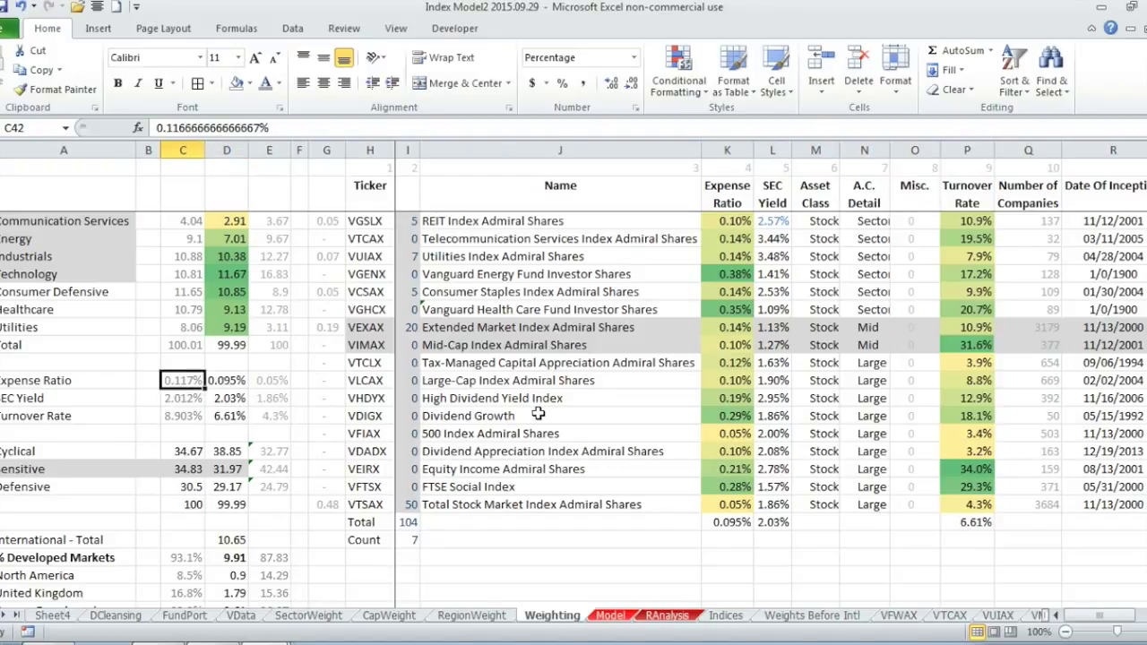
pyautogui.click(264, 383)
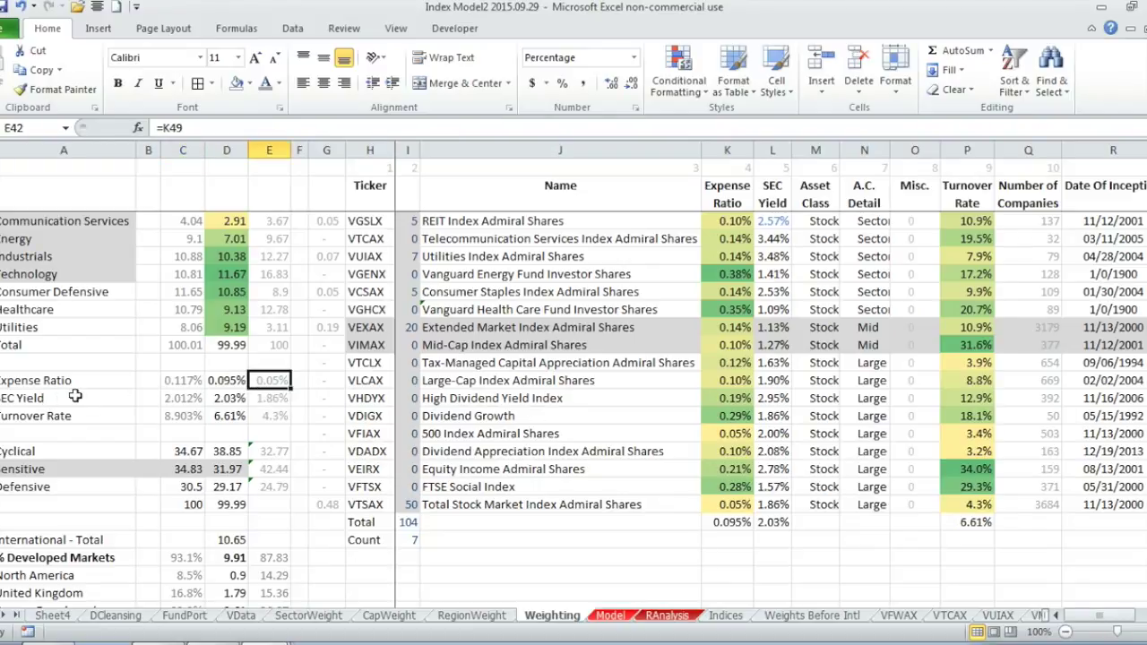
pyautogui.click(232, 381)
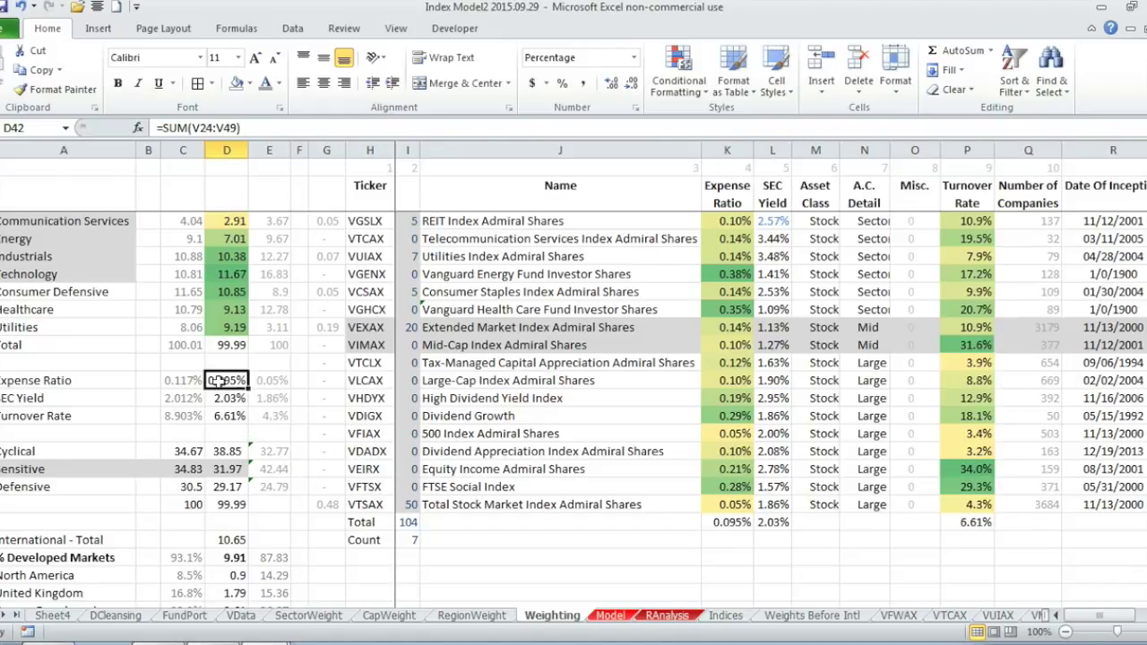
pyautogui.click(269, 383)
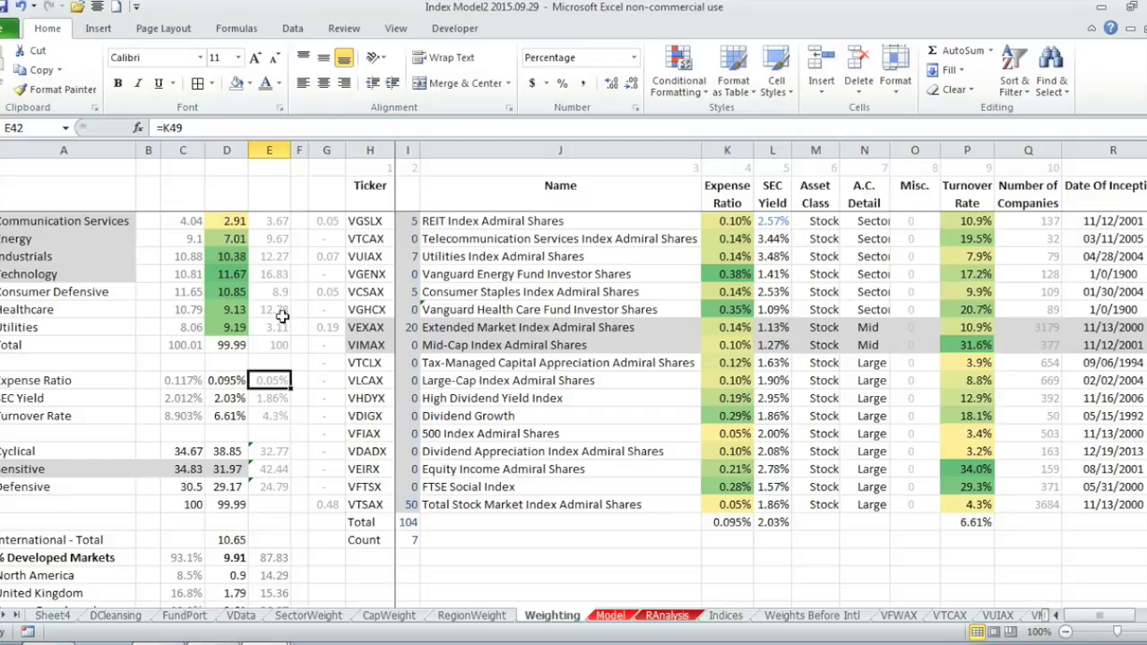
# - Review the whole Equity Weighting table, from the size rows through the Cyclical, Sensitive and Defensive rows
pyautogui.scroll(4, 282, 315)
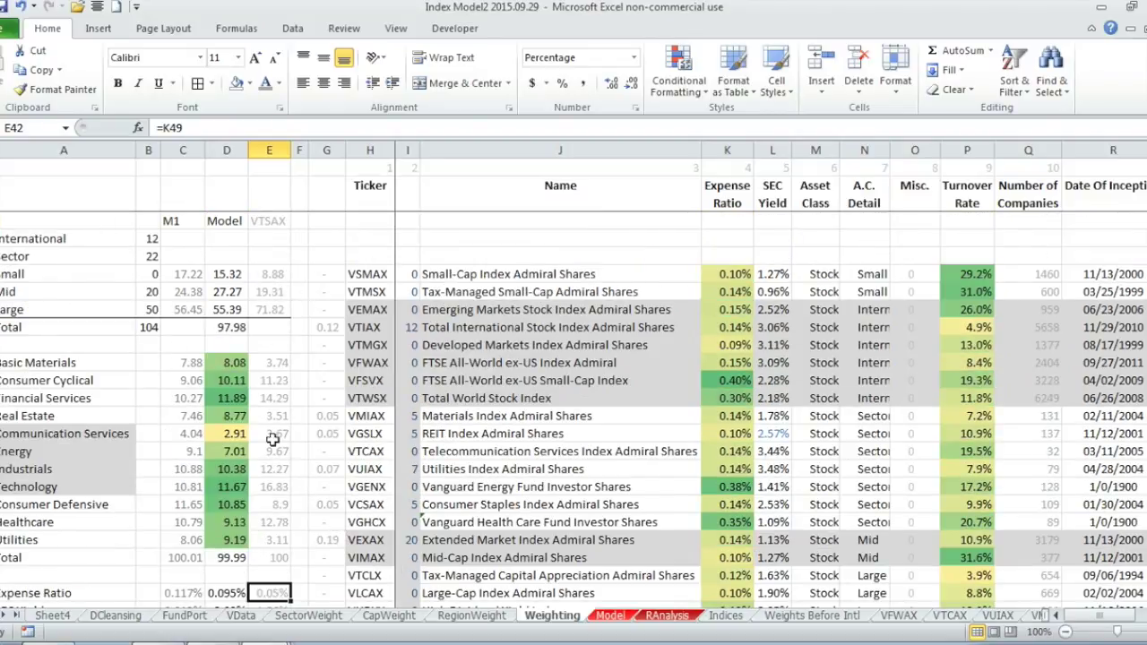
pyautogui.scroll(-1, 272, 438)
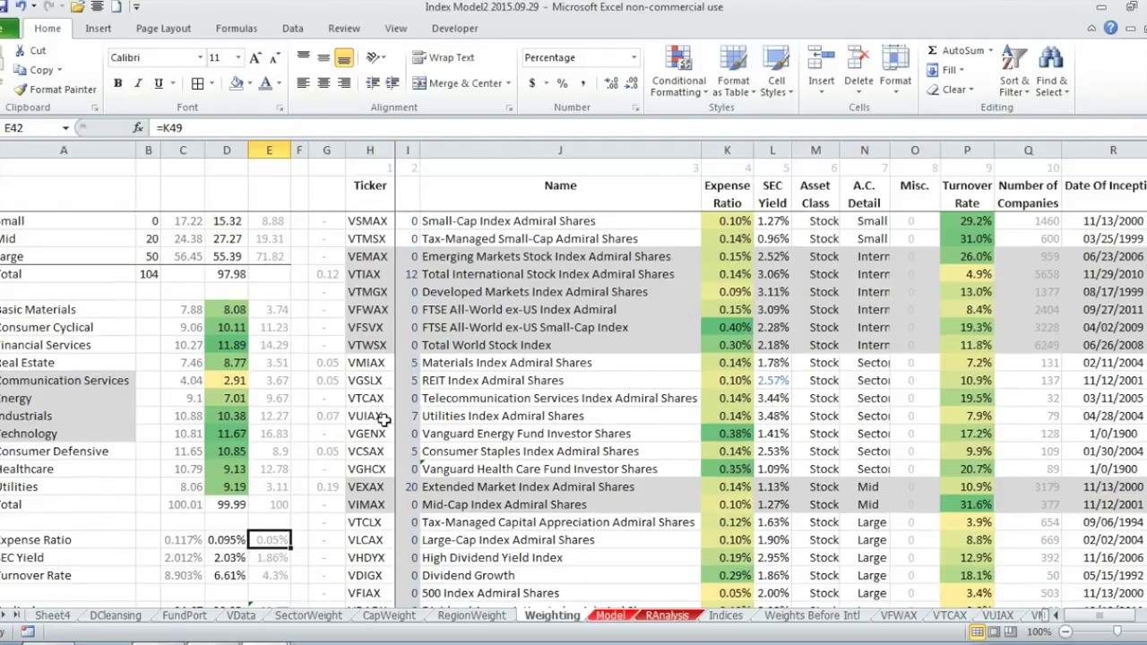
pyautogui.scroll(4, 304, 446)
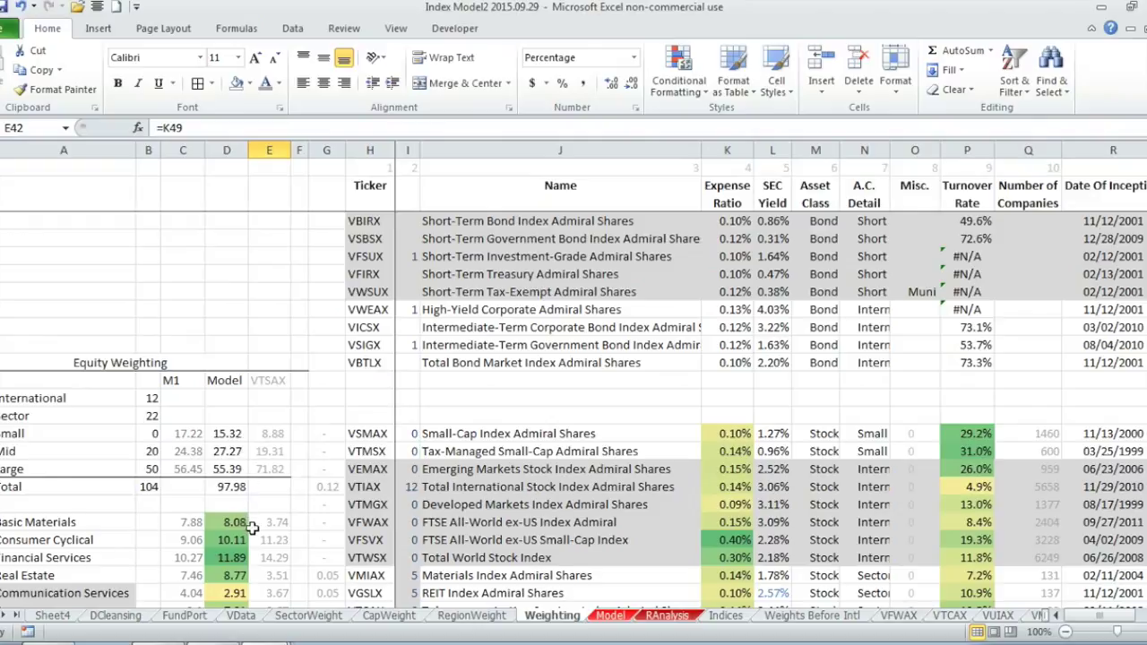
pyautogui.scroll(-4, 251, 528)
pyautogui.scroll(-3, 260, 515)
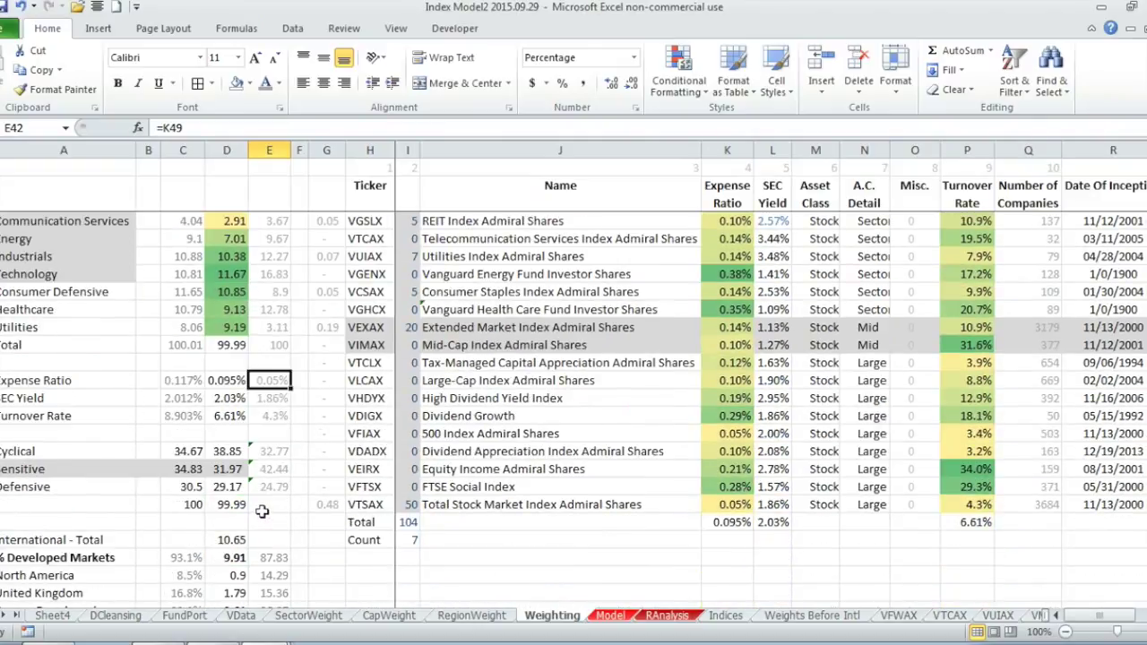
pyautogui.scroll(4, 266, 371)
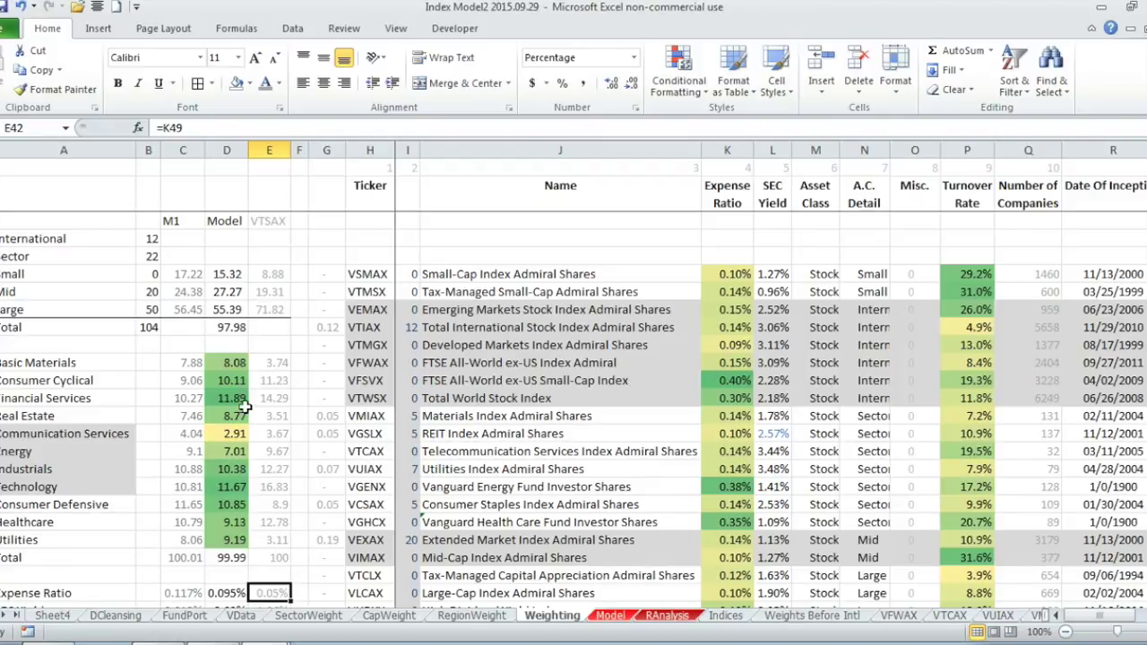
pyautogui.scroll(-1, 249, 517)
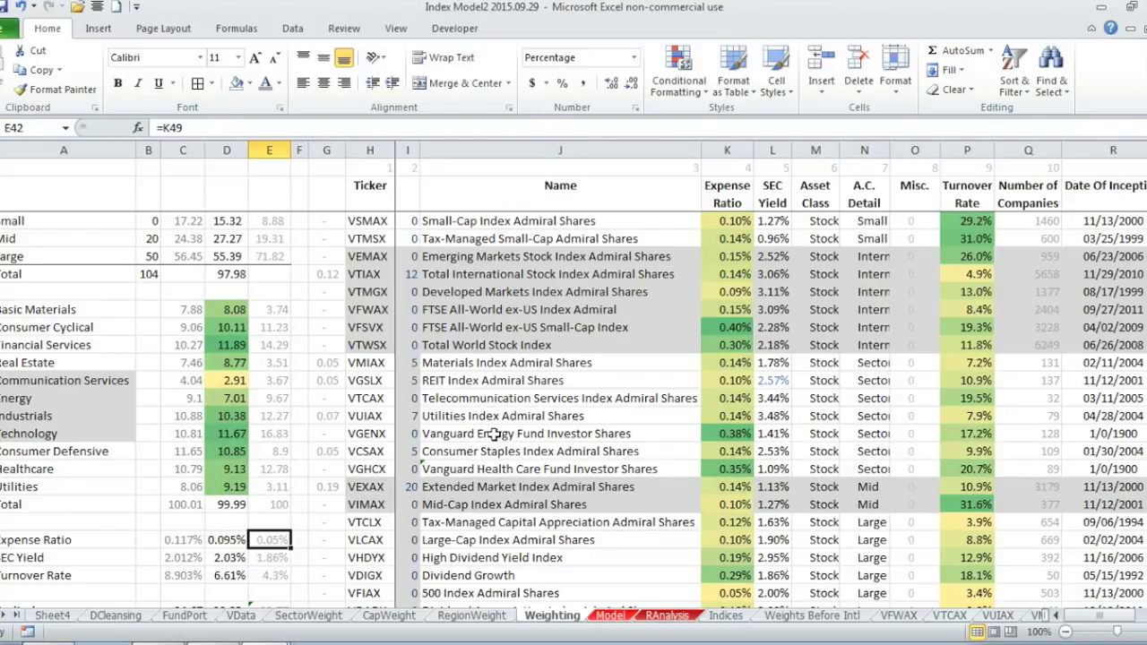
# - Check the Vanguard Energy Fund's expense ratio against the other equity funds in the list
pyautogui.moveTo(492, 434); pyautogui.dragTo(728, 433)
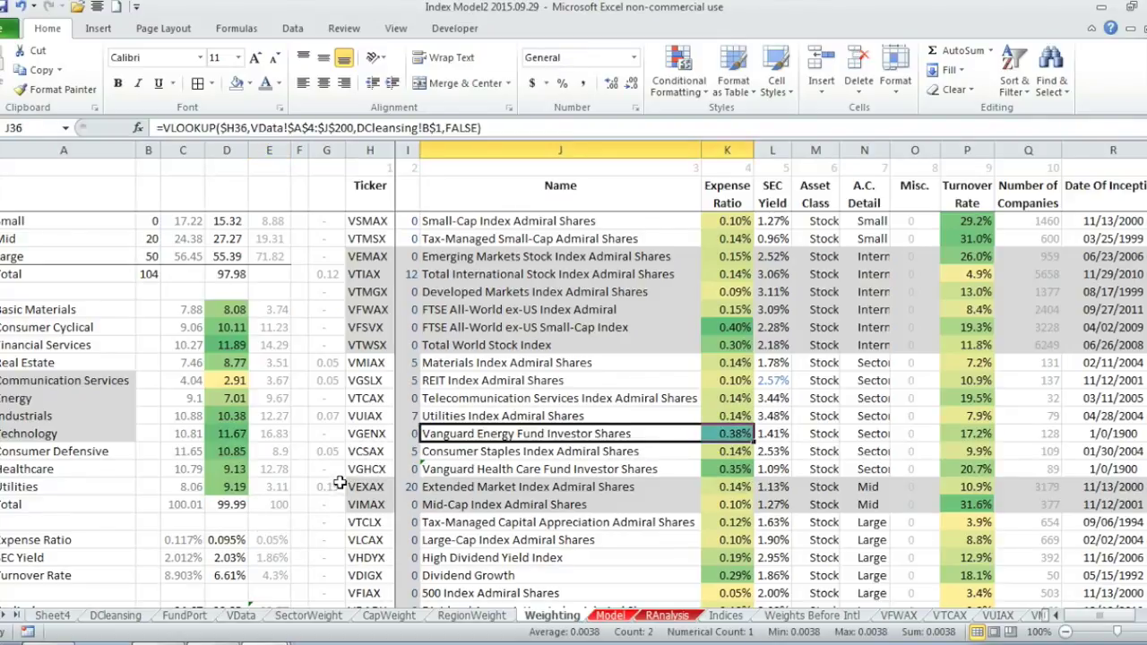
pyautogui.scroll(-2, 571, 461)
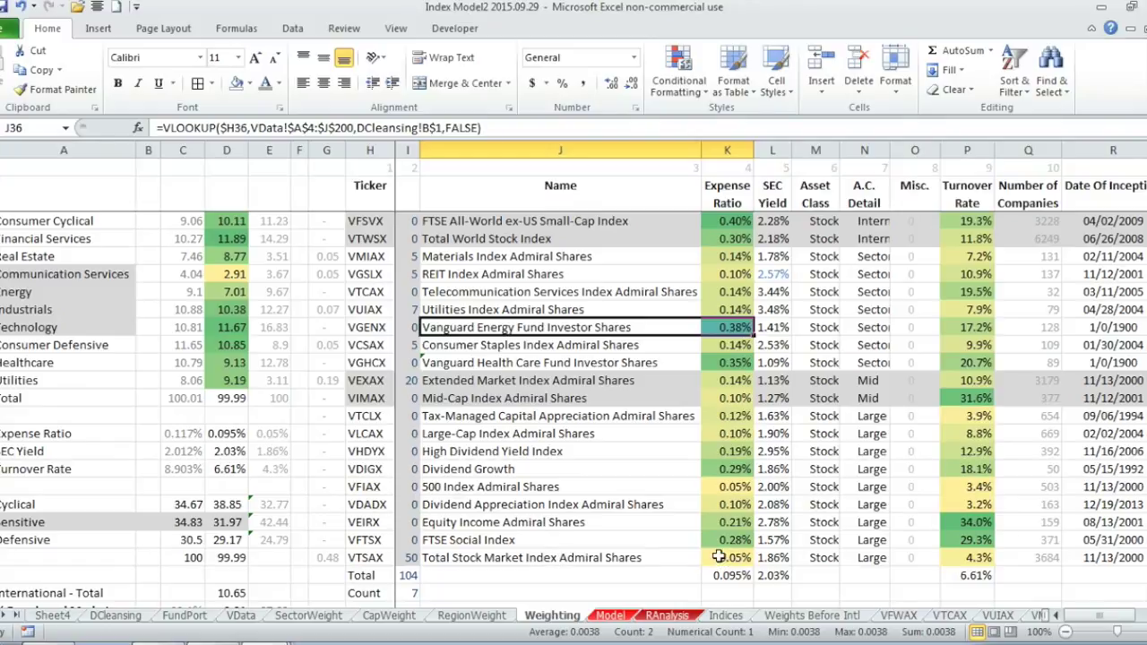
pyautogui.scroll(1, 719, 556)
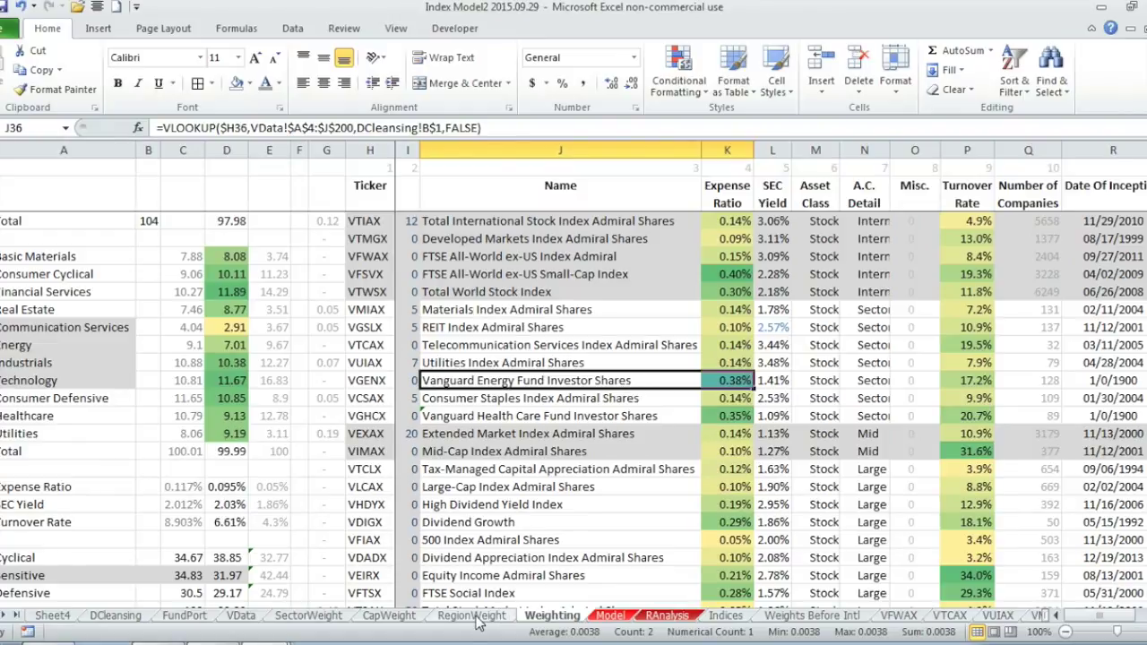
# - View the SectorWeight, CapWeight and RegionWeight sheets, and return to SectorWeight to review its fund columns
pyautogui.click(314, 621)
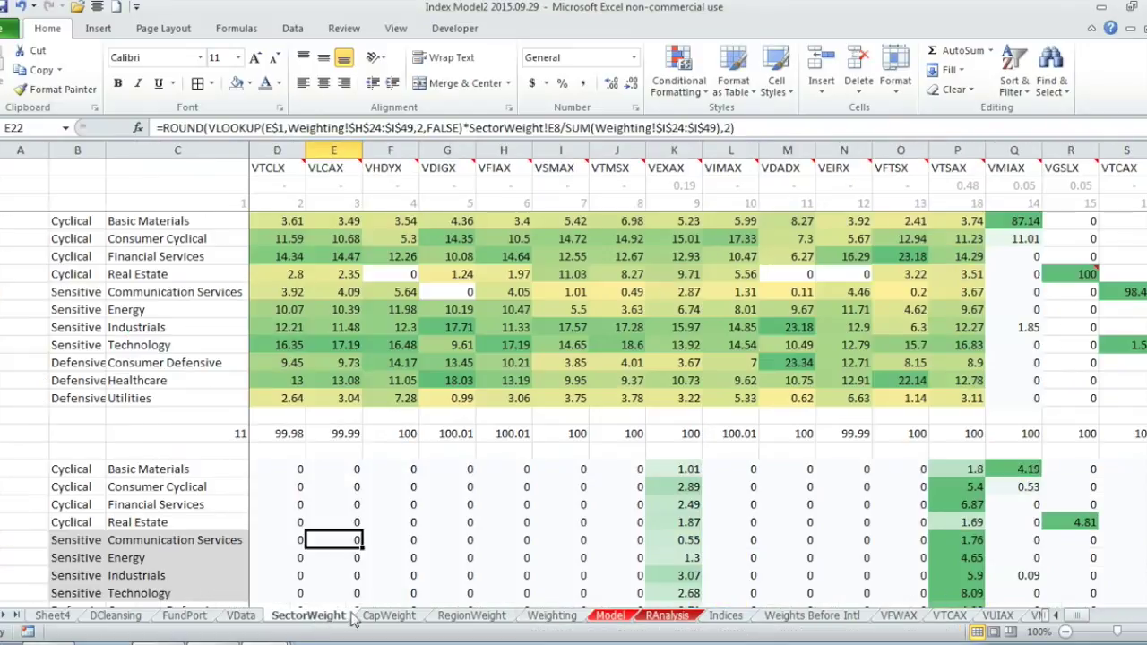
pyautogui.click(398, 621)
pyautogui.click(460, 620)
pyautogui.hotkey('ctrl', 'pageup')
pyautogui.hotkey('ctrl', 'pageup')
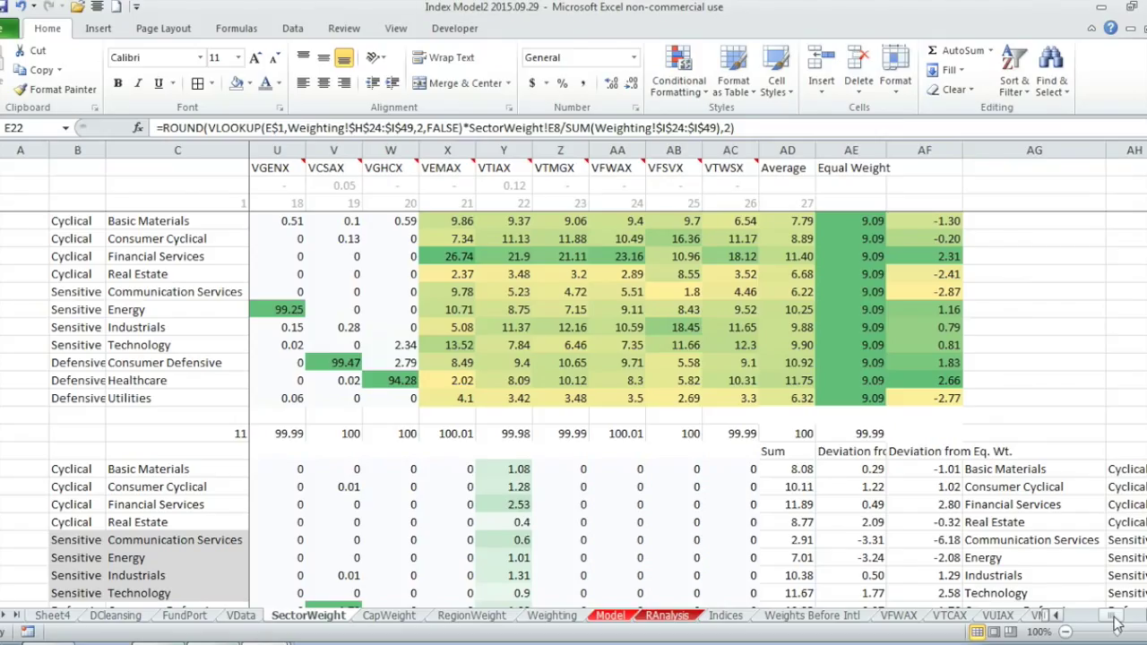
pyautogui.moveTo(1115, 623); pyautogui.dragTo(1080, 626)
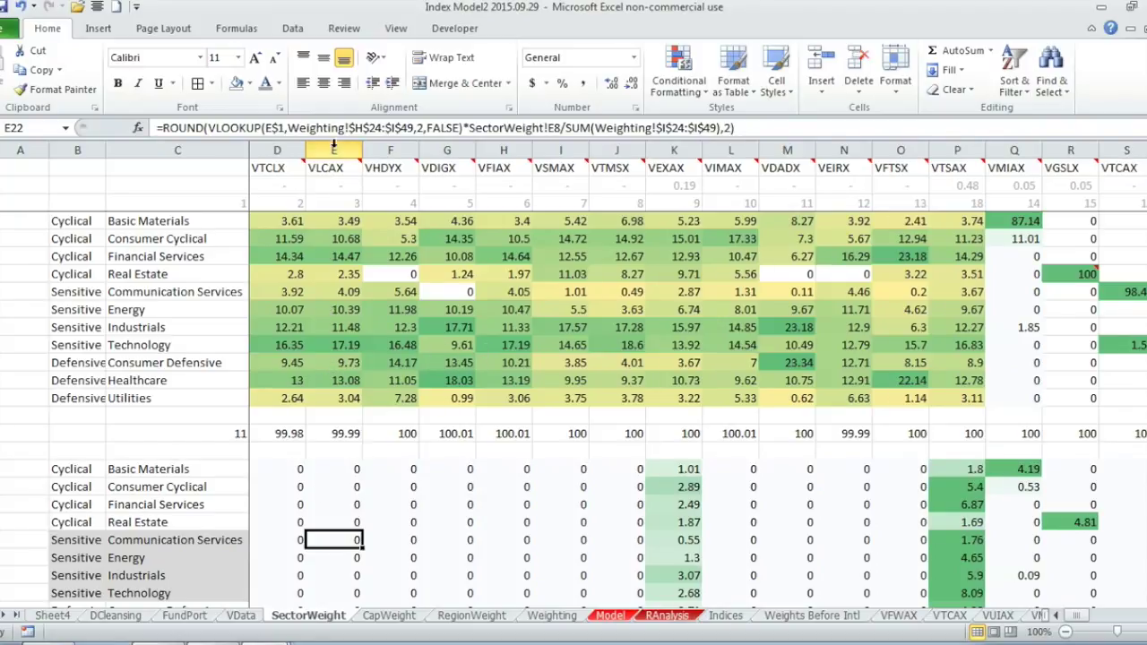
# - Review the VTCLX and VHDYX columns on the sector sheet, then VTCLX's percentages from Basic Materials through Utilities
pyautogui.click(300, 150)
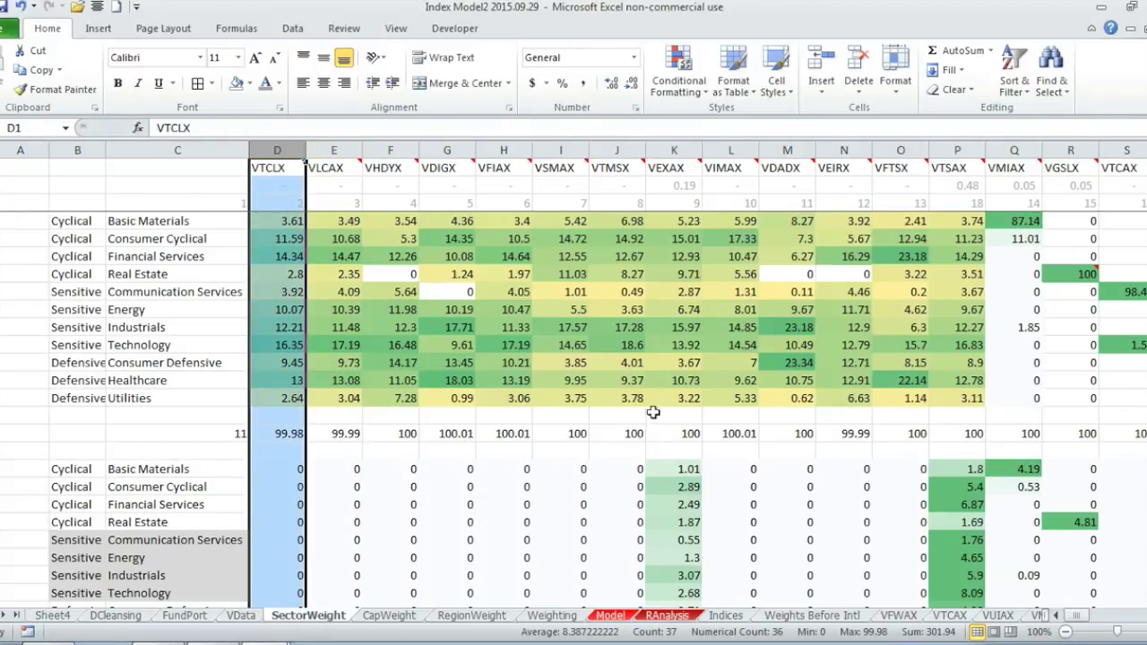
pyautogui.moveTo(333, 161)
pyautogui.click(389, 150)
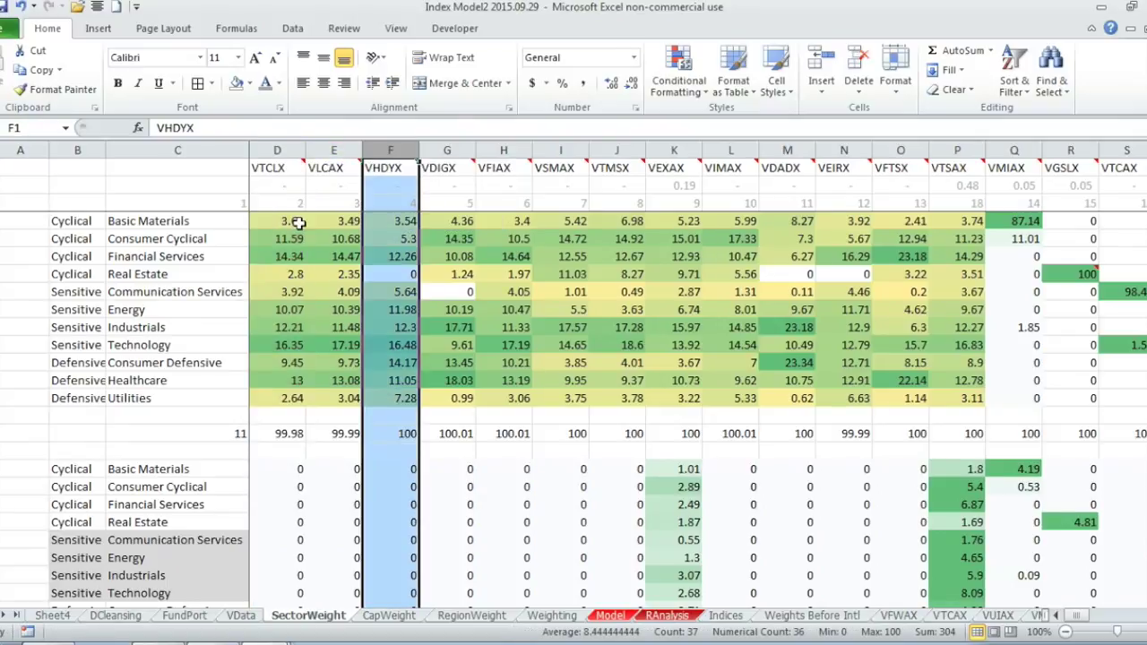
pyautogui.moveTo(297, 221); pyautogui.dragTo(263, 394)
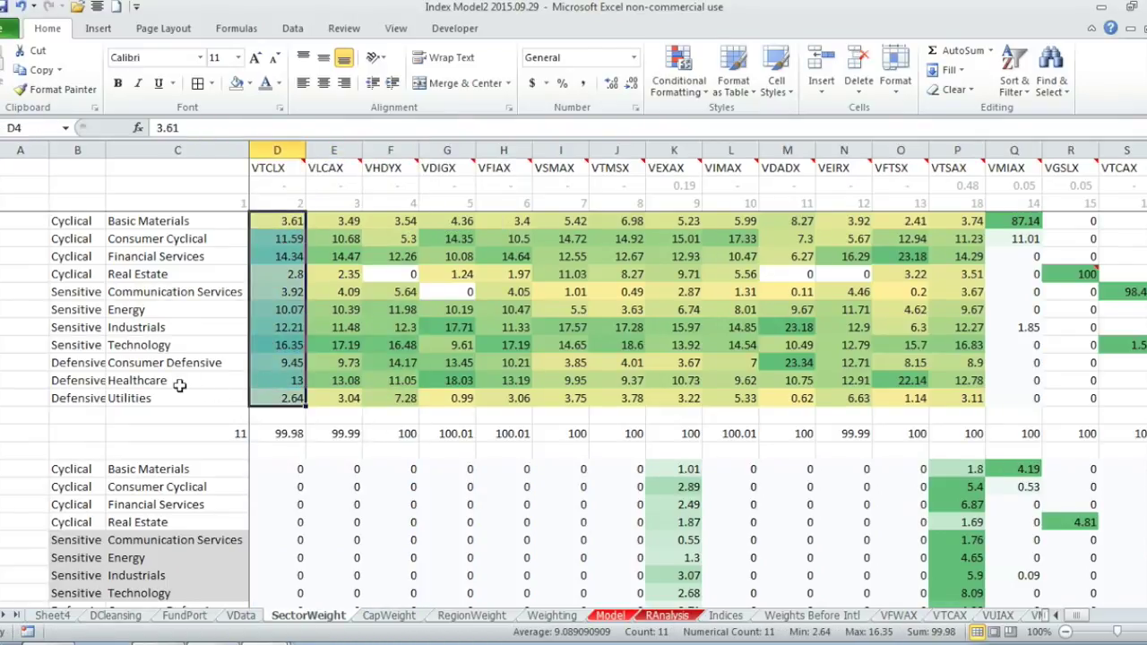
# - Check the portfolio weight formula under VTCLX and compare the weights across the funds through VEXAX
pyautogui.click(301, 186)
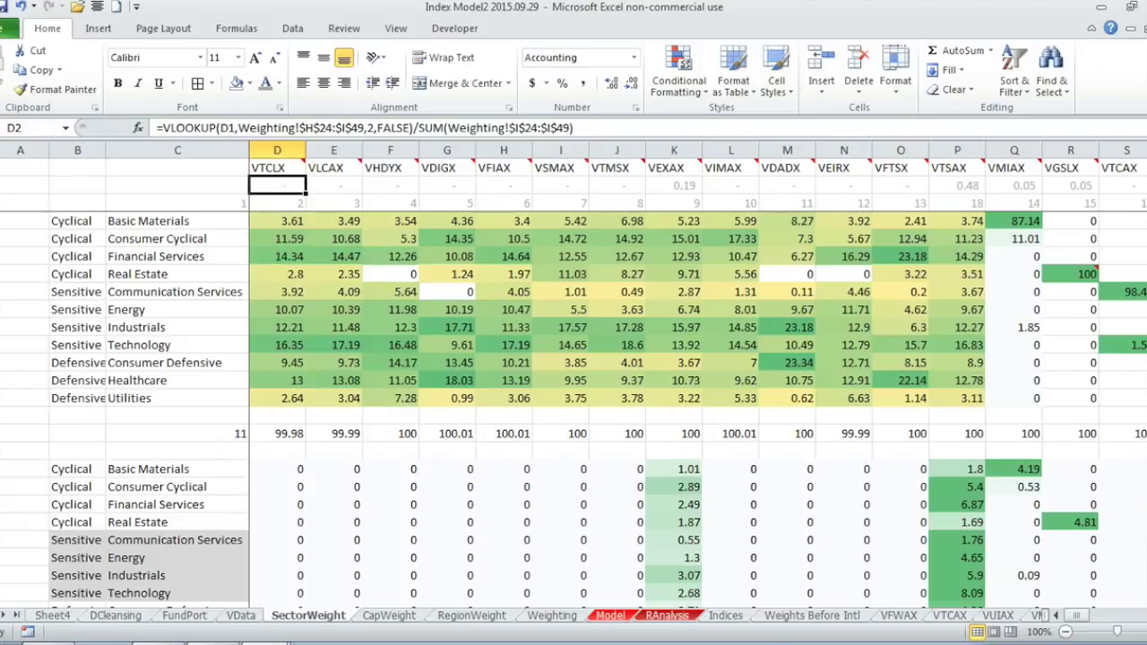
pyautogui.click(16, 184)
pyautogui.moveTo(283, 183); pyautogui.dragTo(635, 180)
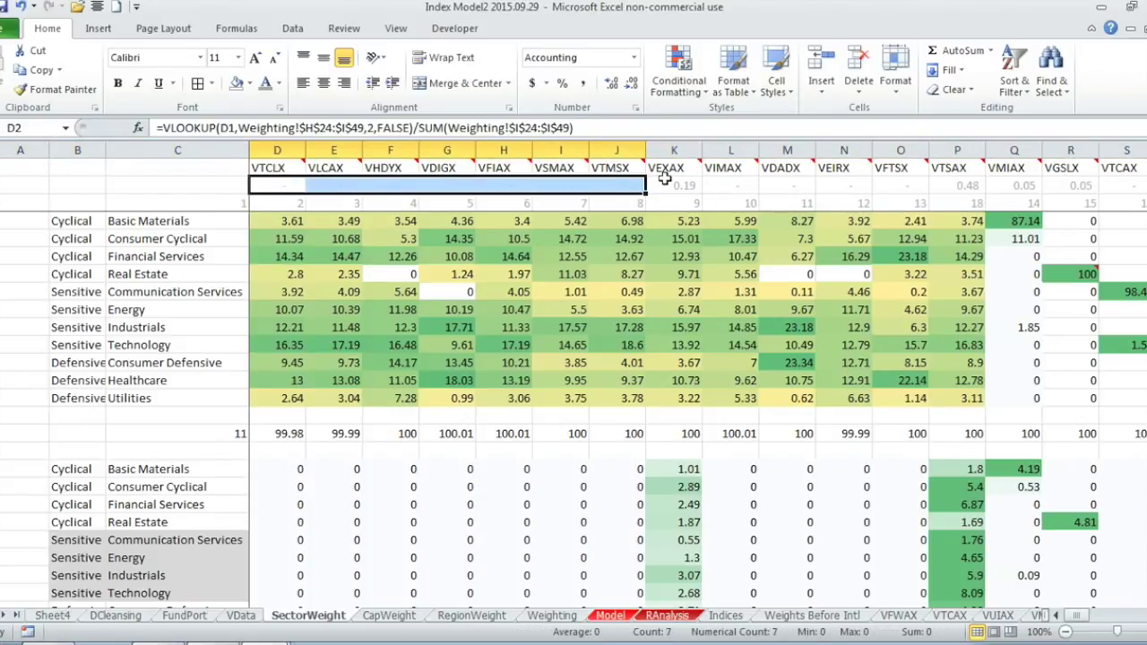
pyautogui.click(672, 183)
pyautogui.hscroll(3, 679, 175)
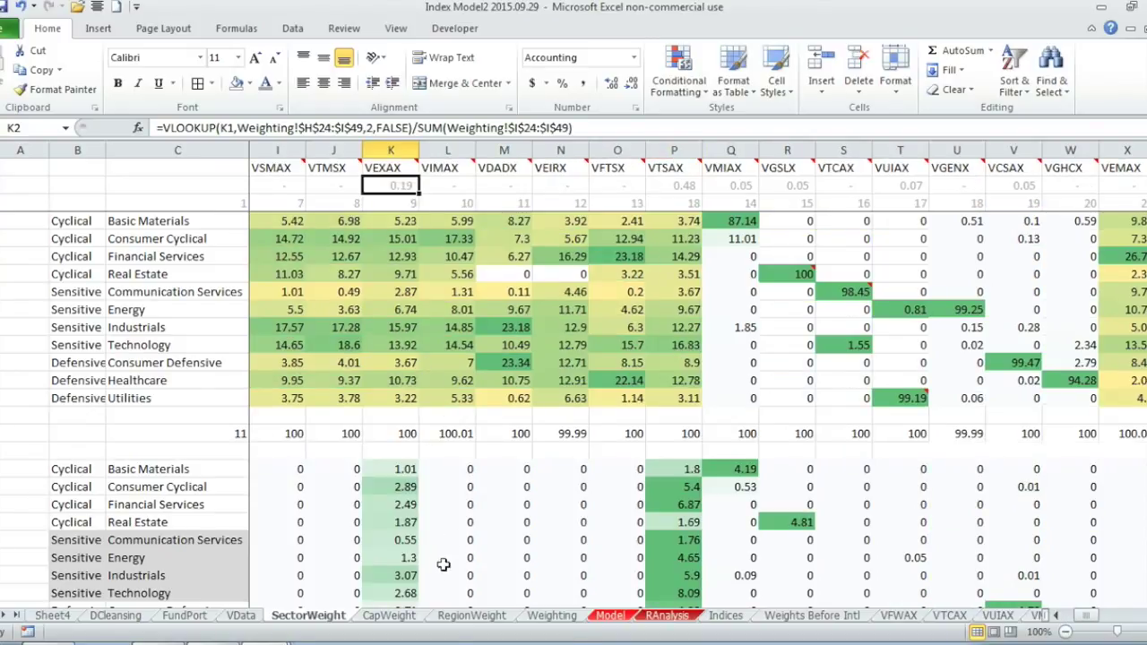
# - Compare VEXAX's weighted sector values and their formula with its raw sector percentages and portfolio weight
pyautogui.scroll(-1, 426, 514)
pyautogui.scroll(1, 427, 505)
pyautogui.click(408, 469)
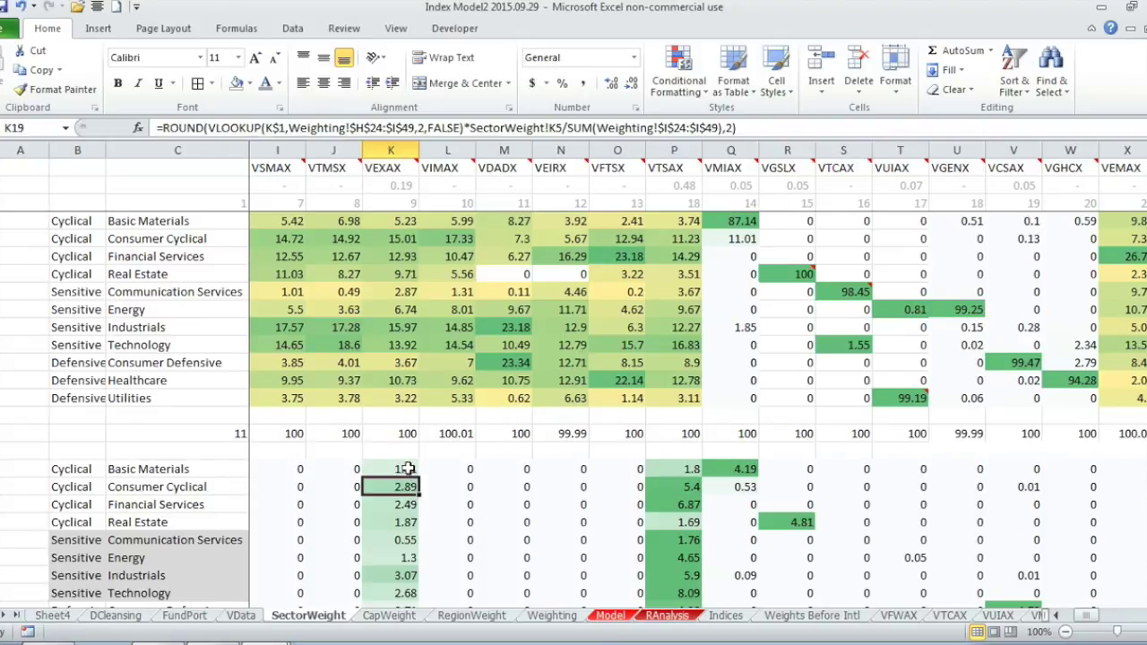
pyautogui.moveTo(407, 469)
pyautogui.mouseDown()
pyautogui.moveTo(405, 612)
pyautogui.moveTo(404, 540)
pyautogui.mouseUp()
pyautogui.scroll(2, 407, 474)
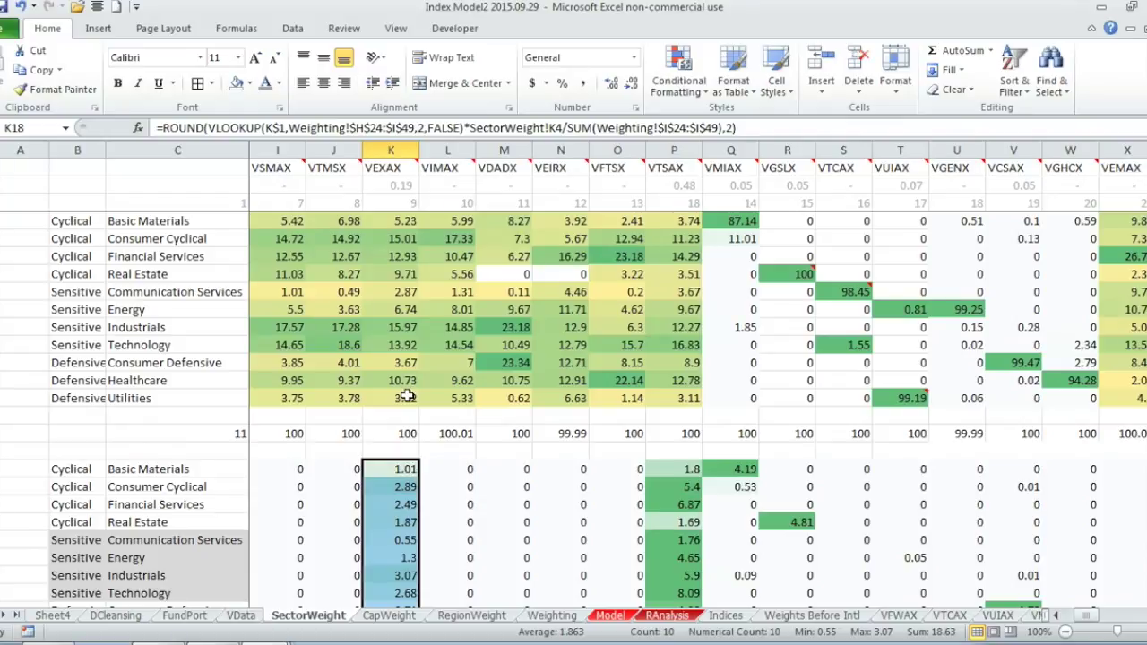
pyautogui.moveTo(408, 398); pyautogui.dragTo(408, 220)
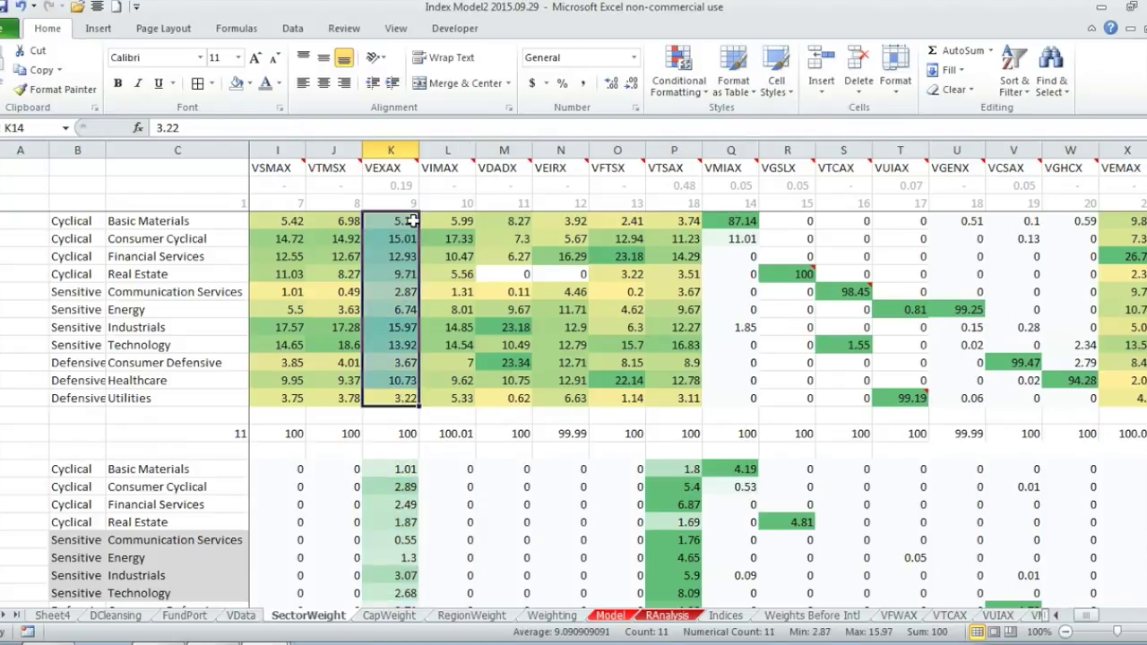
pyautogui.click(405, 469)
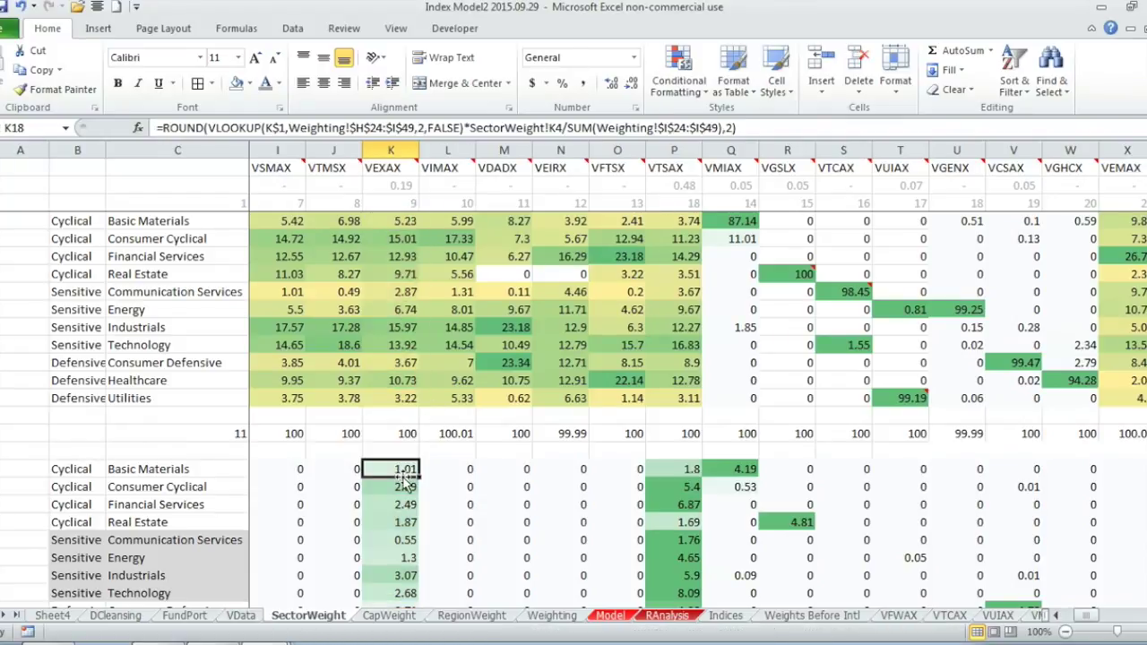
pyautogui.click(410, 182)
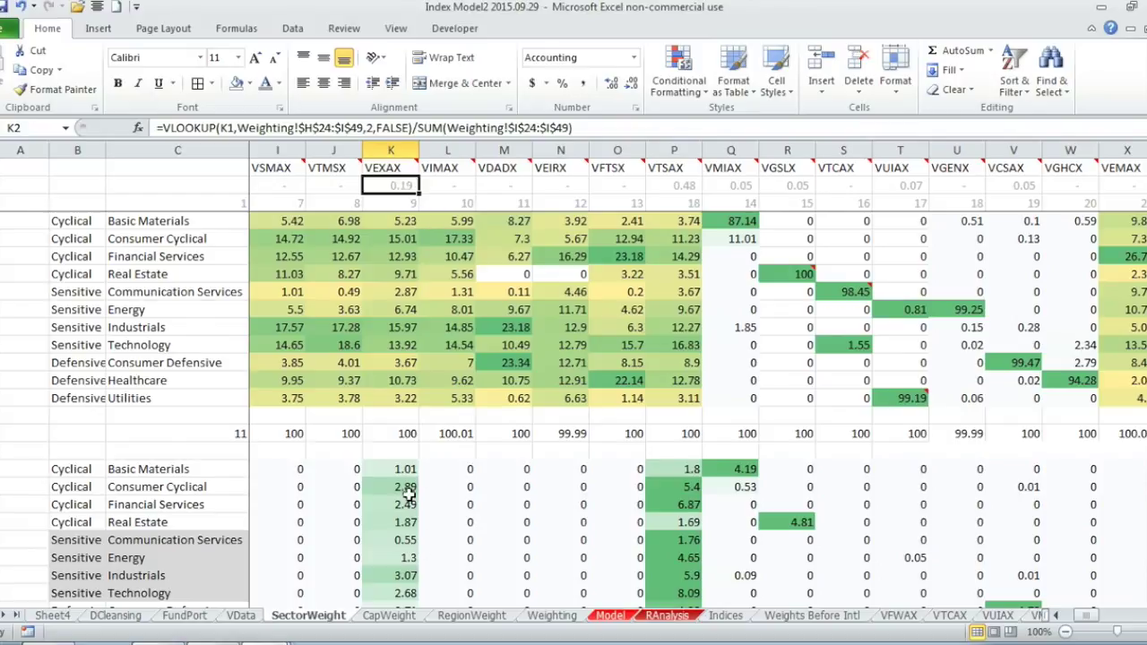
# - Review the Sum column of weighted sectors and compare it with the Model's sector figures on the Weighting sheet
pyautogui.press('Down')
pyautogui.press('Down')
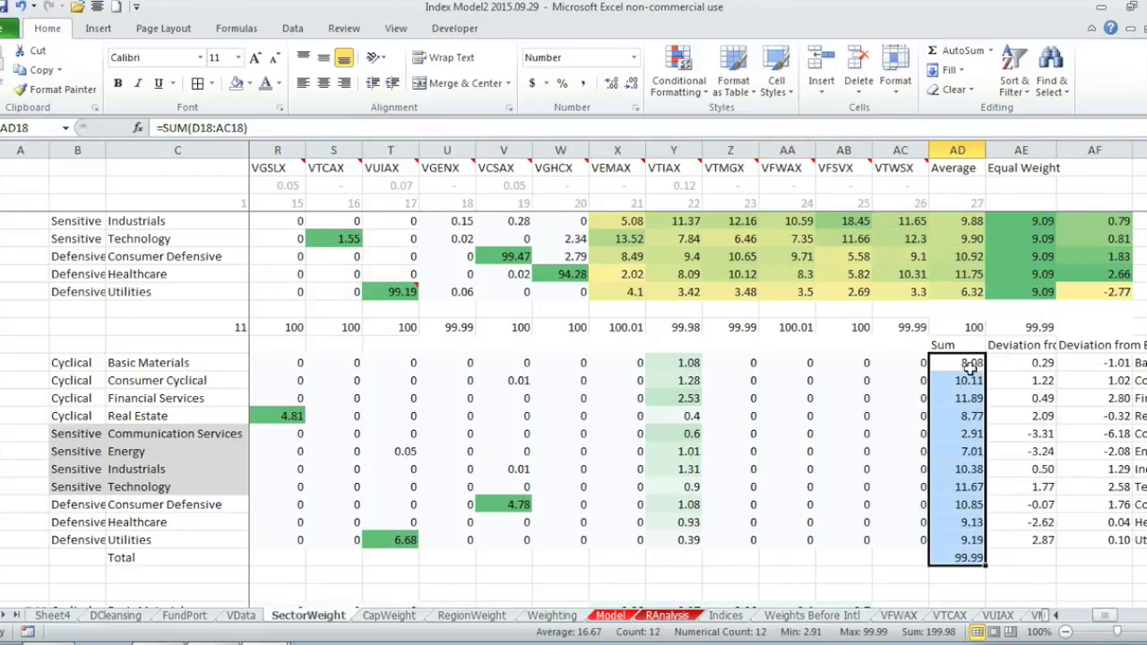
pyautogui.hscroll(3, 1138, 617)
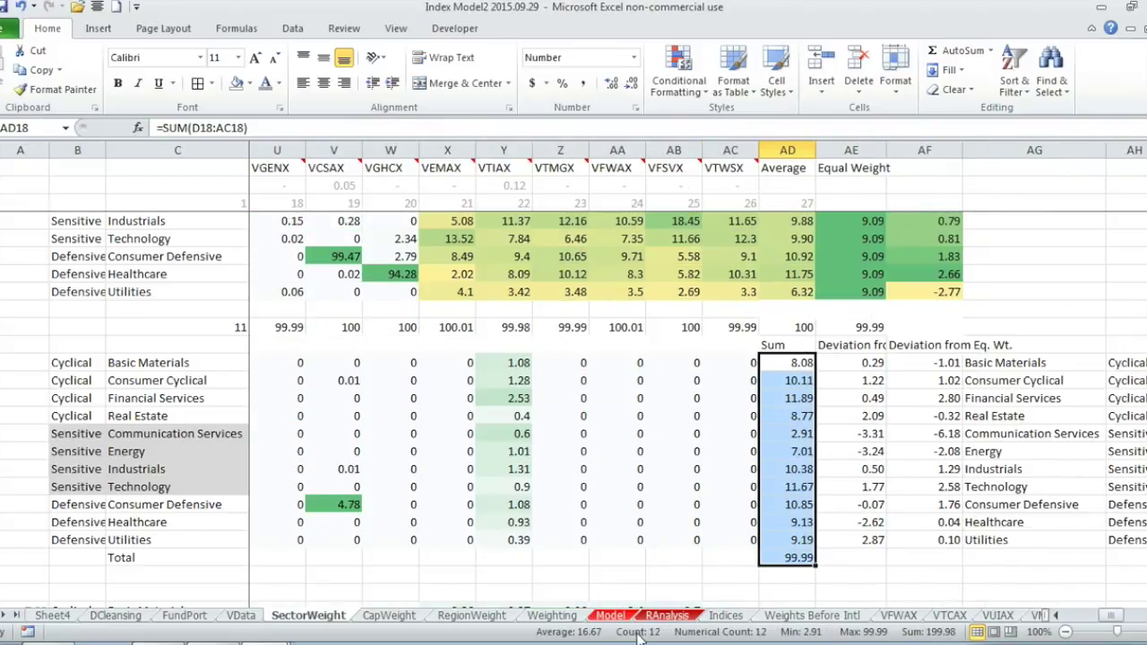
pyautogui.click(570, 618)
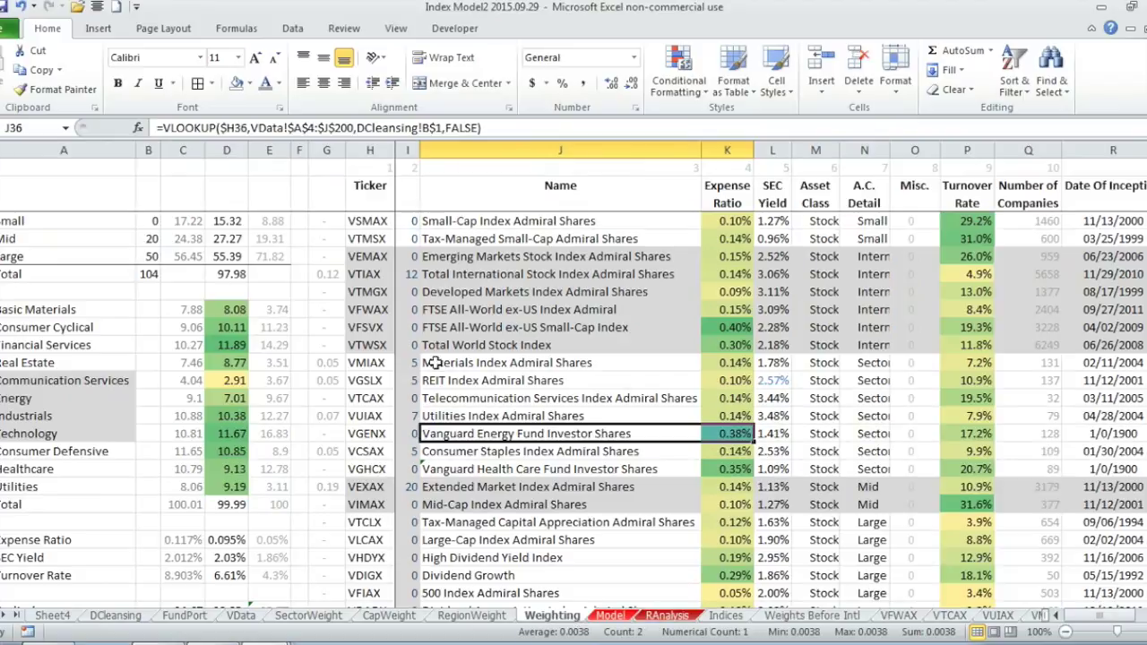
pyautogui.moveTo(230, 310); pyautogui.dragTo(231, 489)
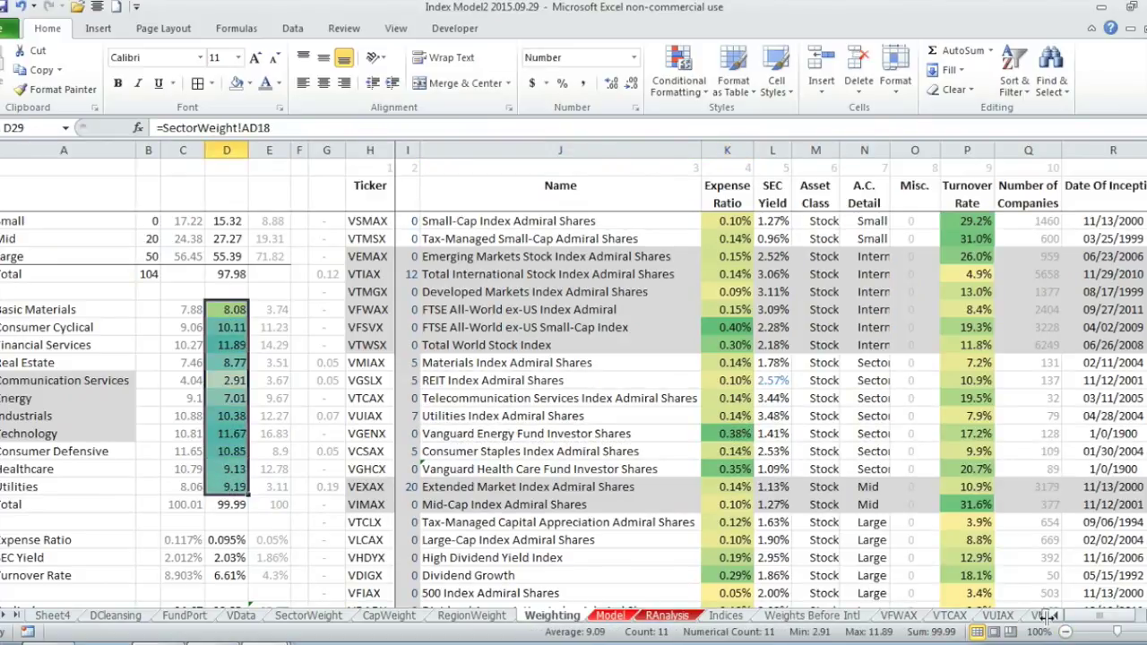
# - Examine the CapWeight sheet's size breakdown by fund and the row of portfolio weights
pyautogui.click(404, 618)
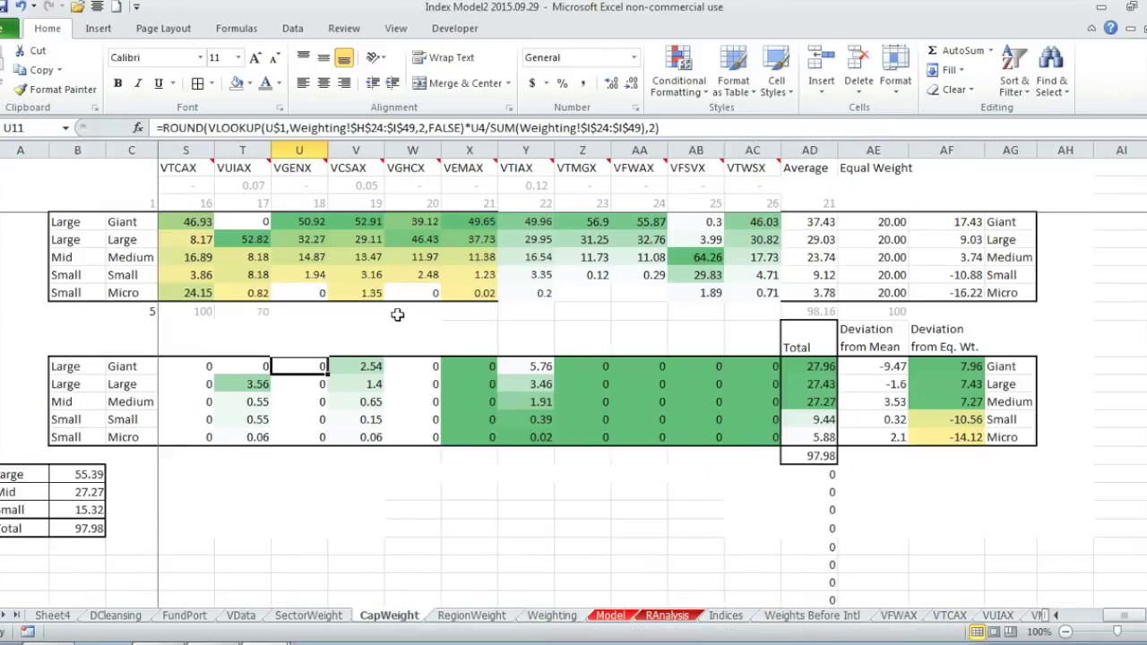
pyautogui.click(1055, 615)
pyautogui.click(1055, 616)
pyautogui.click(1056, 615)
pyautogui.click(1056, 615)
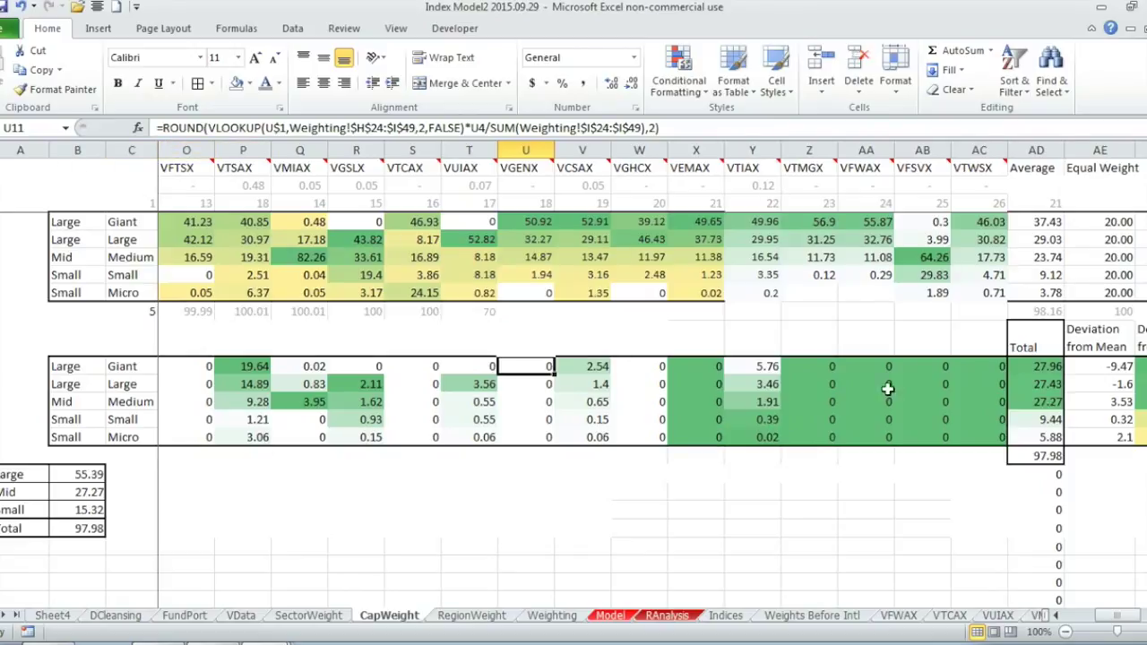
pyautogui.click(2, 185)
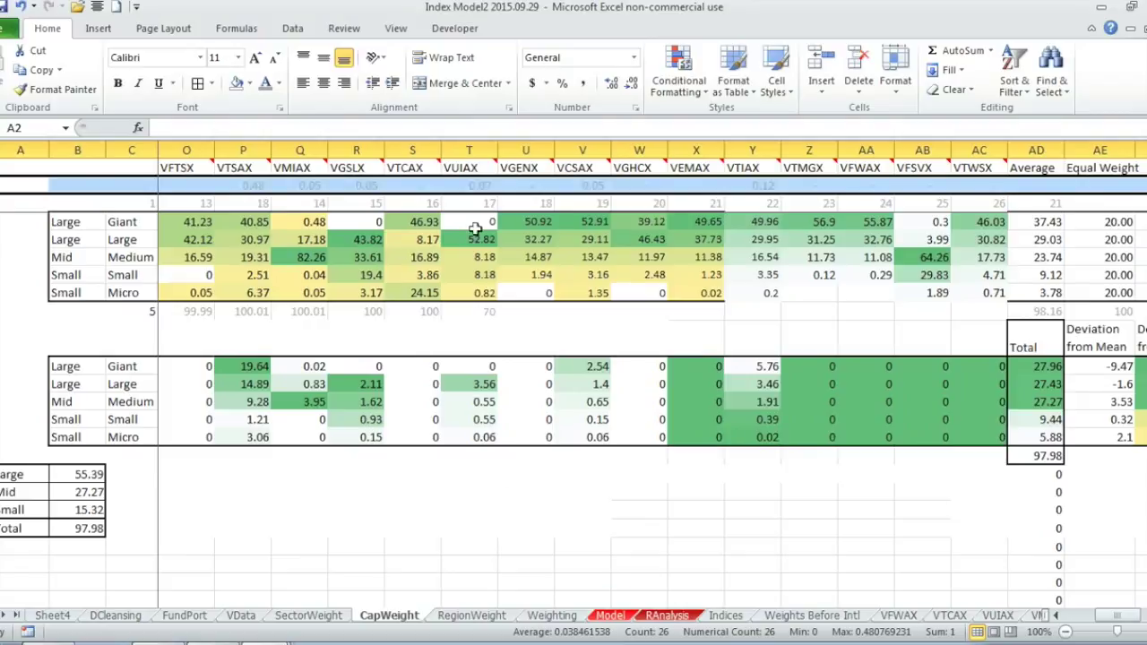
# - Review the fund weights assigned on the Weighting sheet alongside the Model's size, sector and regional figures
pyautogui.click(554, 616)
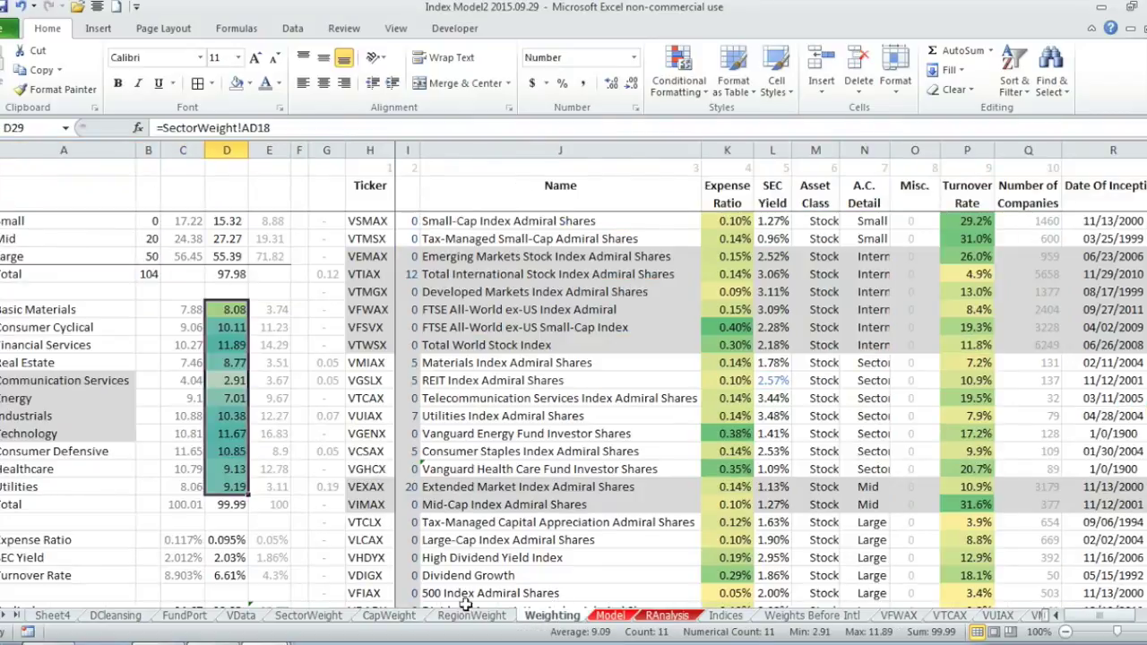
pyautogui.scroll(-2, 300, 460)
pyautogui.scroll(1, 431, 306)
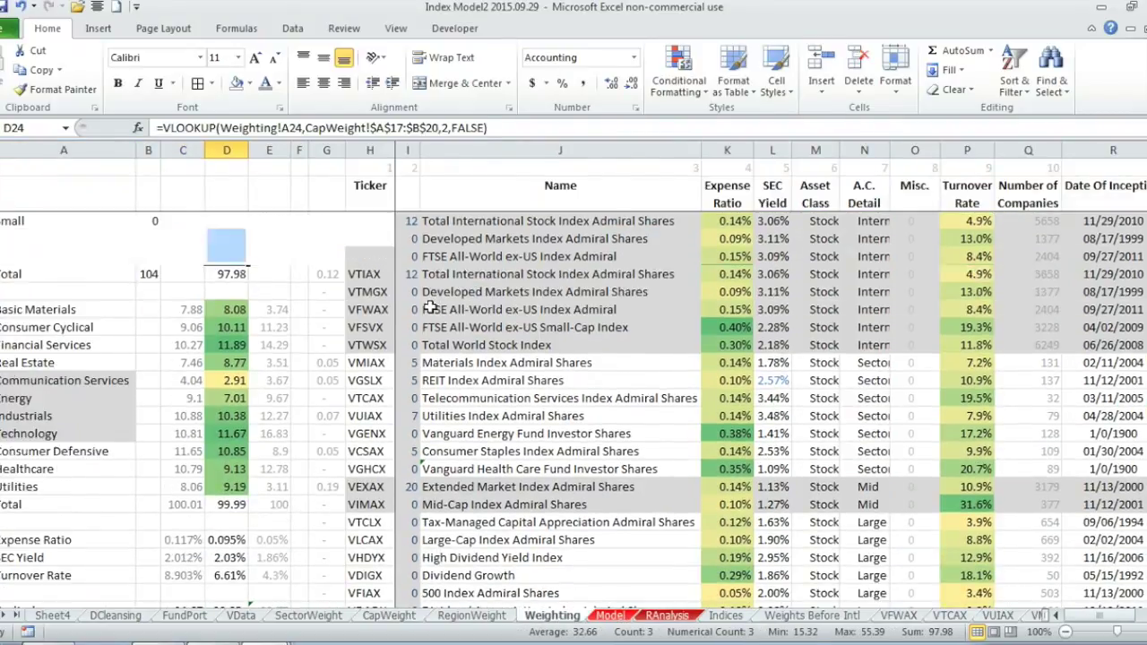
pyautogui.moveTo(415, 256); pyautogui.dragTo(408, 575)
pyautogui.scroll(-5, 423, 545)
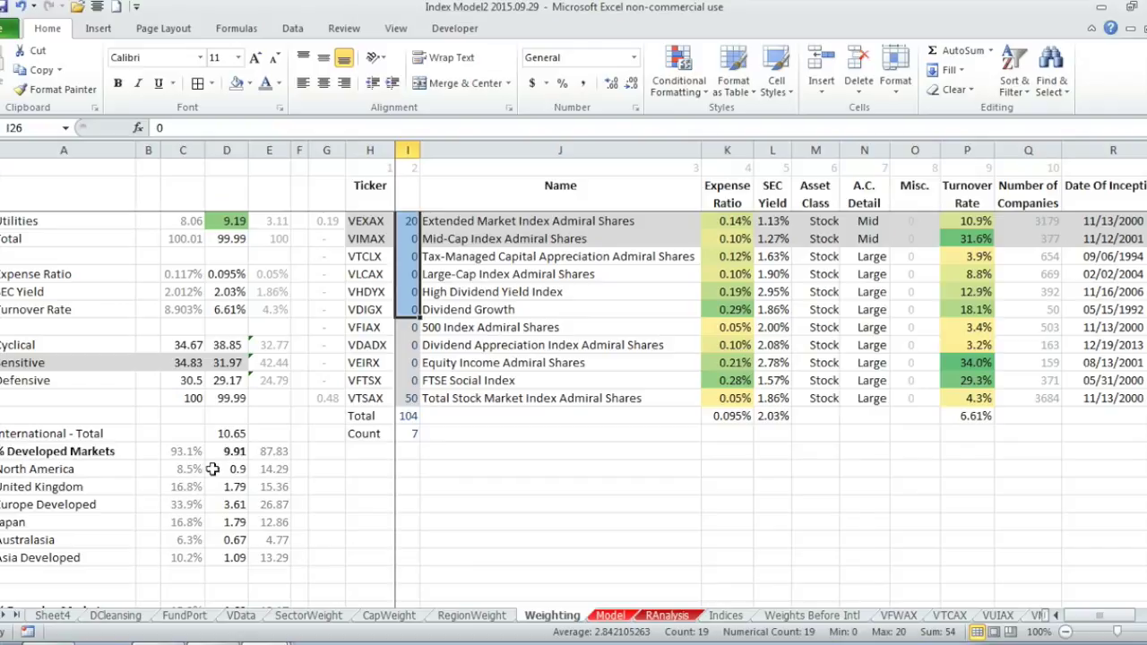
pyautogui.scroll(4, 236, 518)
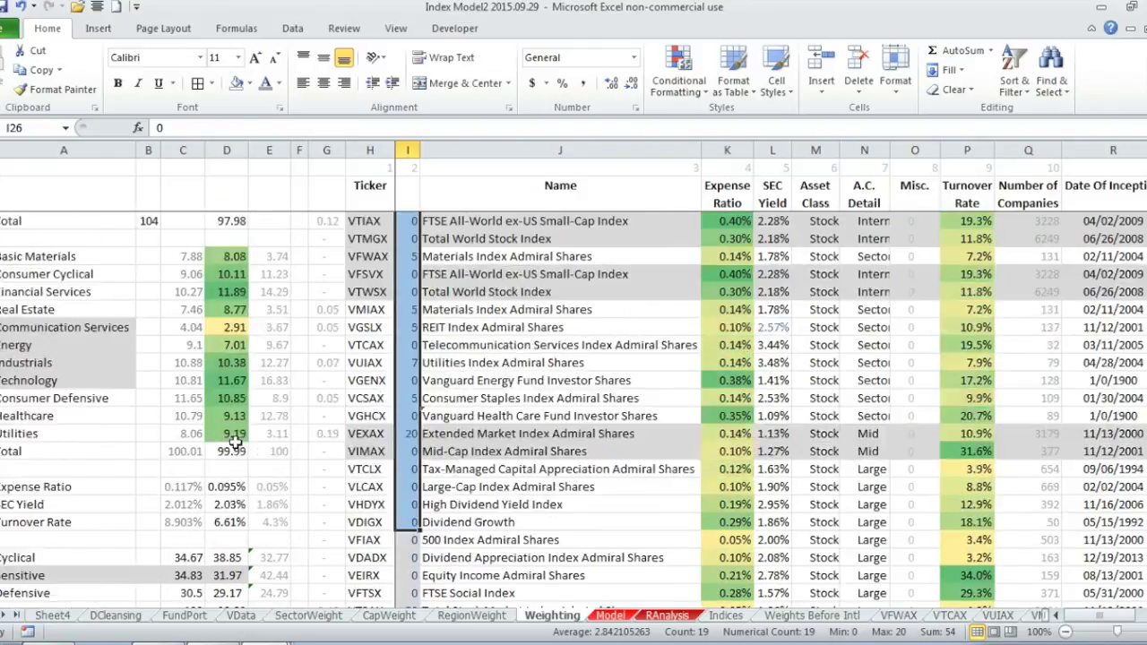
pyautogui.scroll(1, 235, 442)
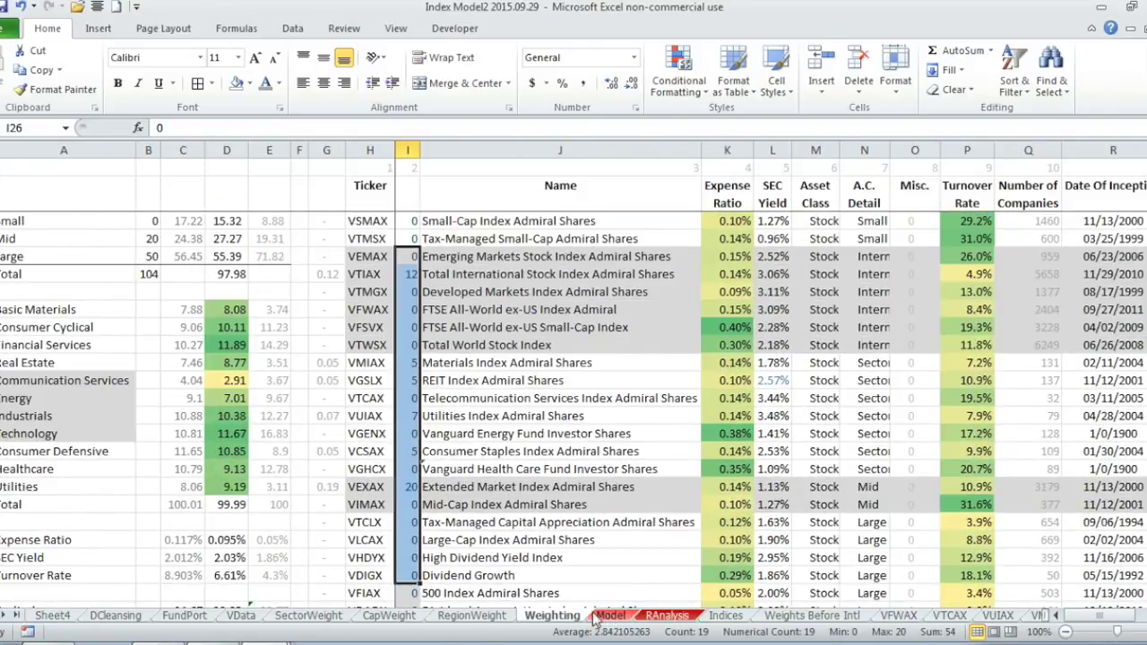
pyautogui.scroll(4, 299, 576)
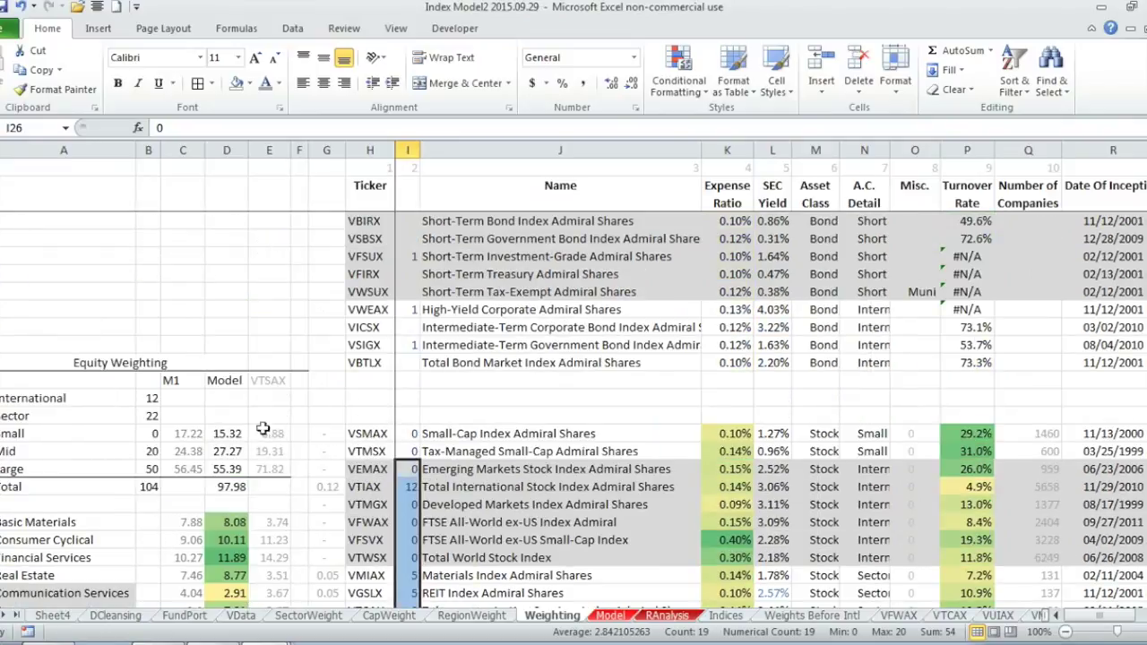
# - Check the M1 column's Small, Mid and Large weights and its sector weights in the Equity Weighting table
pyautogui.moveTo(186, 433); pyautogui.dragTo(192, 469)
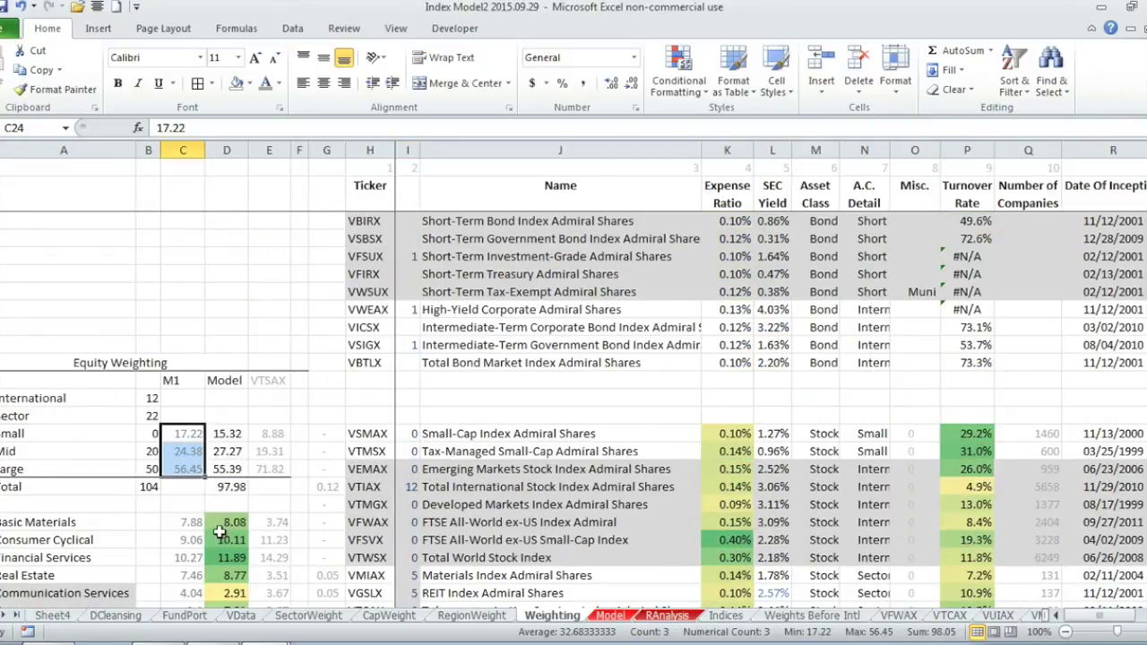
pyautogui.scroll(-3, 220, 533)
pyautogui.moveTo(184, 362); pyautogui.dragTo(184, 541)
# - Review the Model sheet's asset class weights for the equity funds and the Equity, Debt and Money Market allocations
pyautogui.hotkey('ctrl', 'pagedown')
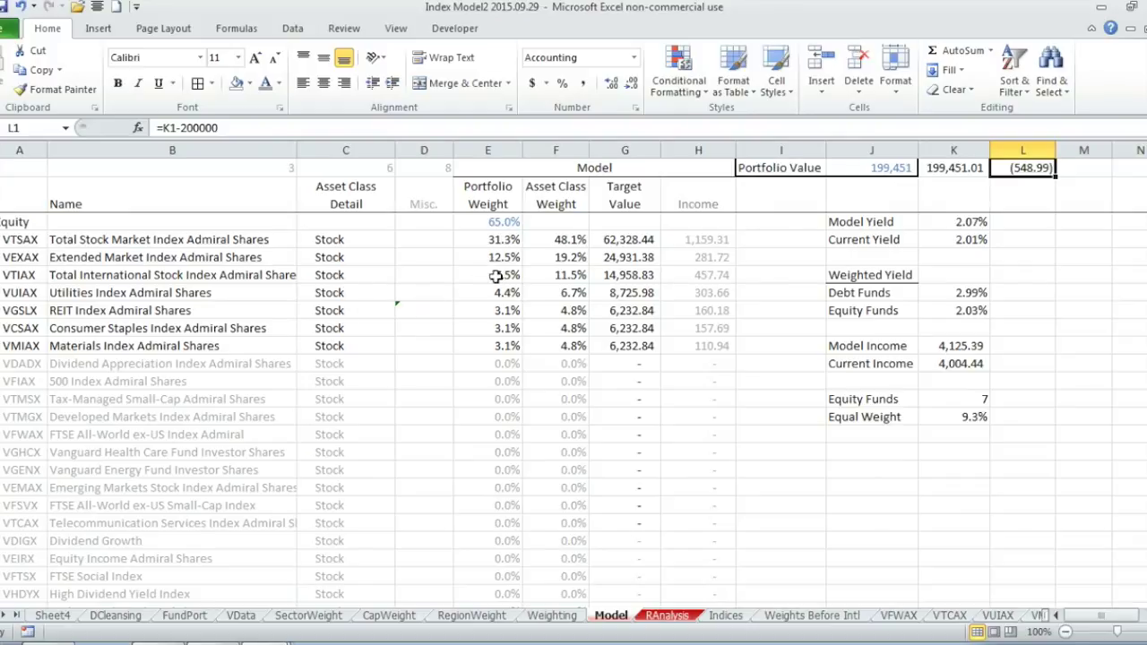
pyautogui.moveTo(527, 244); pyautogui.dragTo(575, 355)
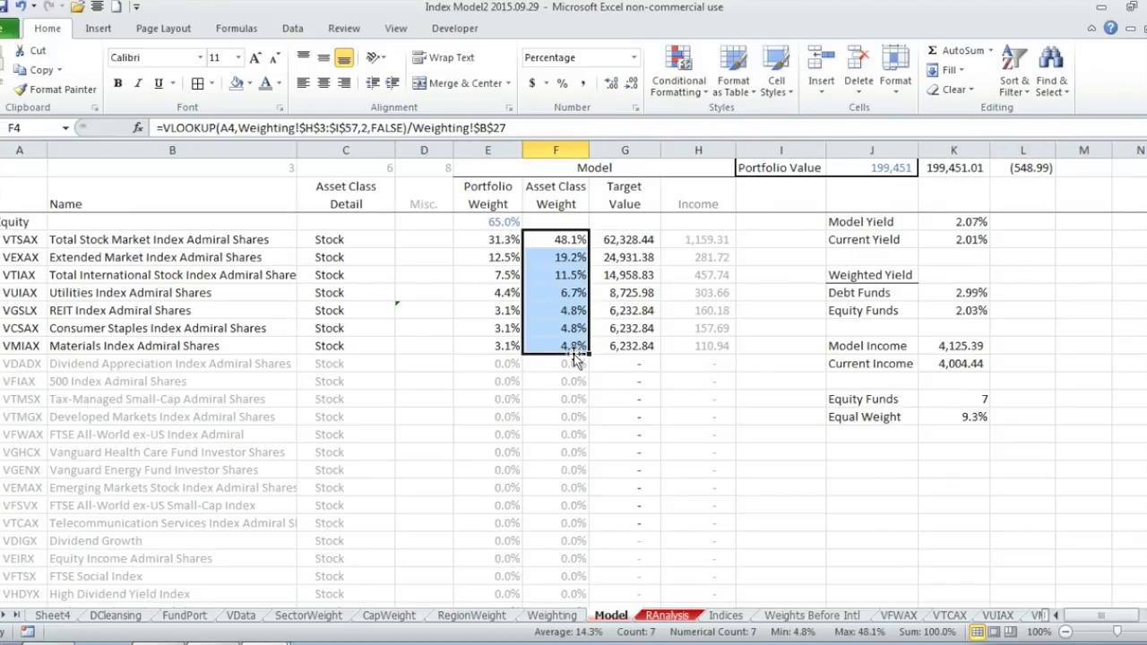
pyautogui.click(502, 223)
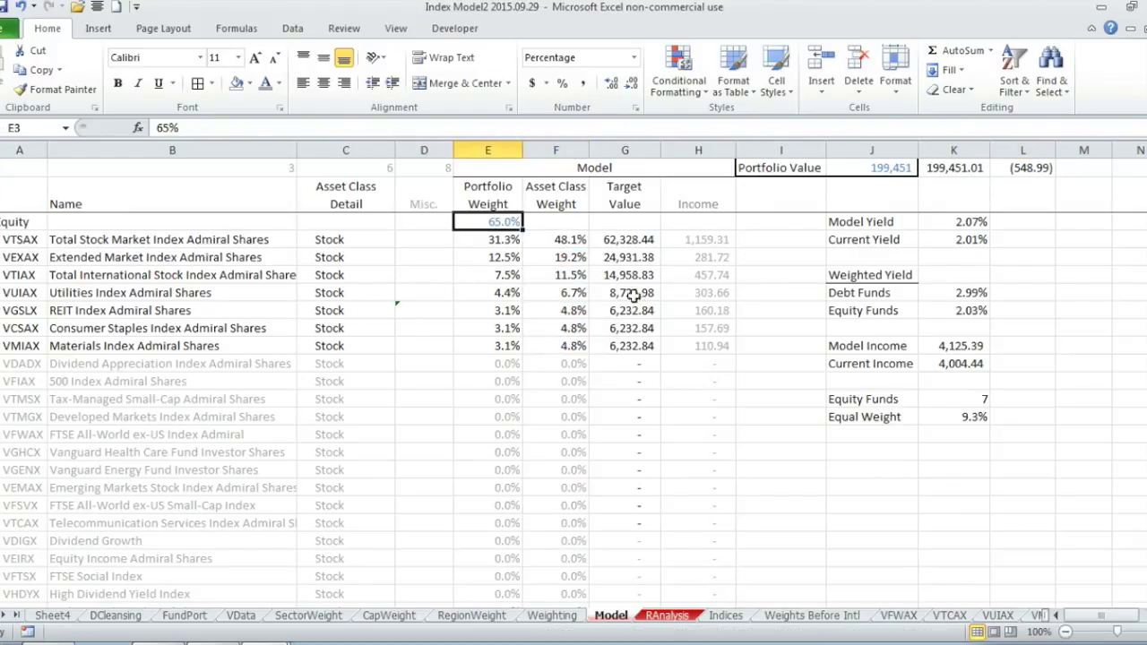
pyautogui.scroll(-5, 517, 364)
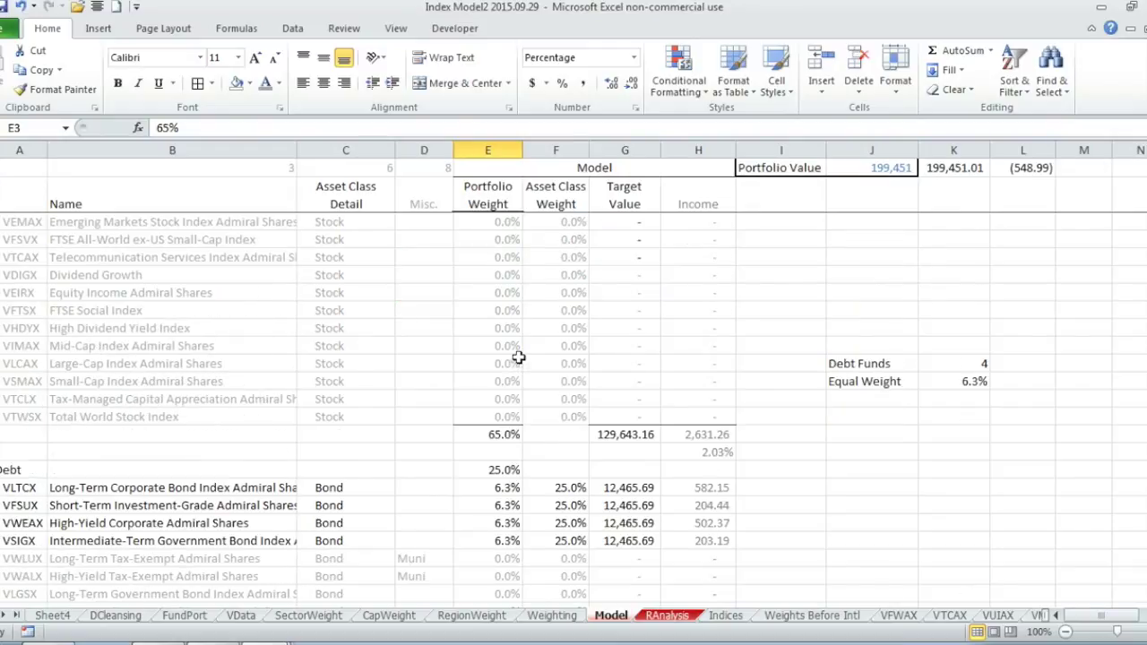
pyautogui.click(503, 469)
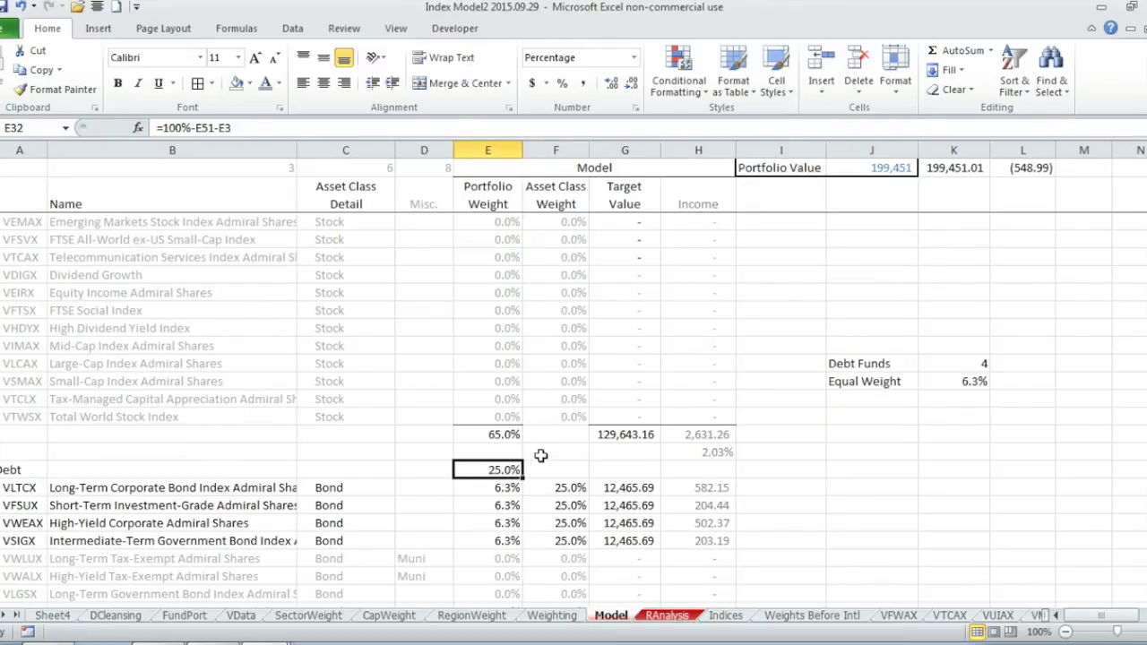
pyautogui.scroll(-5, 506, 470)
pyautogui.click(504, 545)
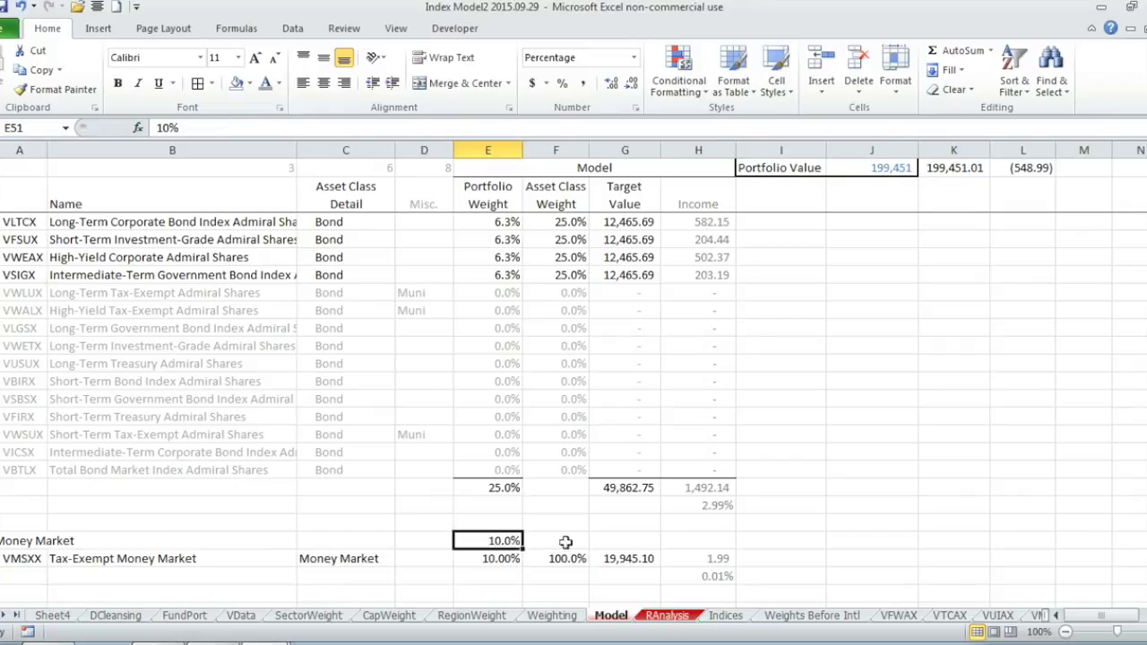
# - Check the target values of the equity funds and the rest of the Model sheet
pyautogui.scroll(5, 714, 463)
pyautogui.moveTo(627, 240); pyautogui.dragTo(641, 328)
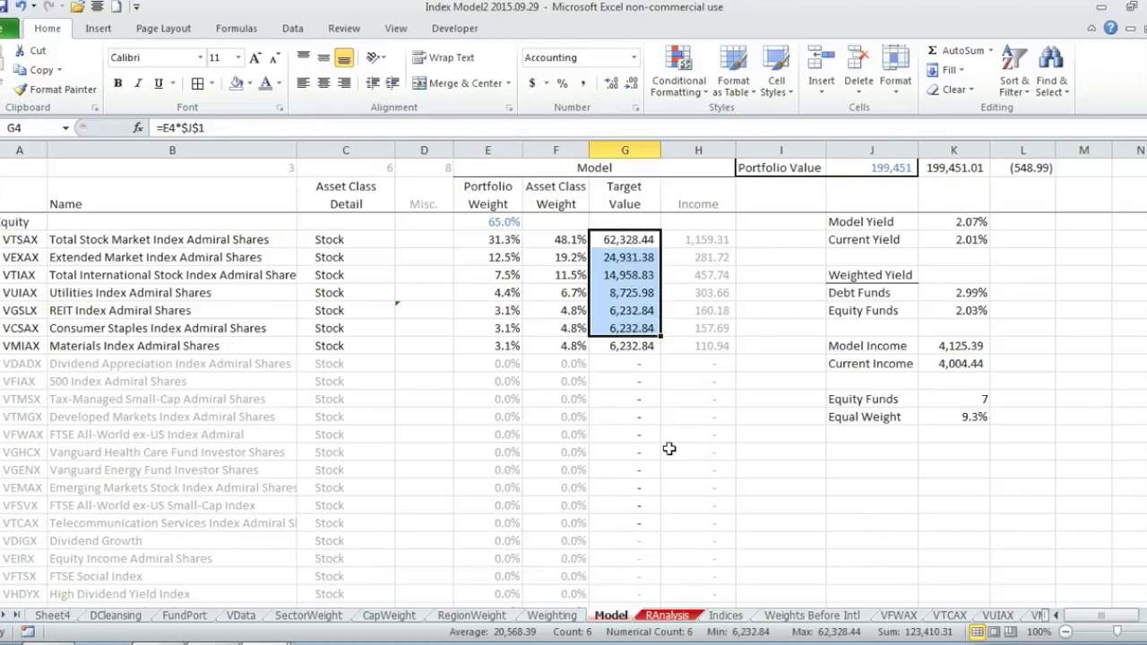
pyautogui.scroll(-6, 668, 439)
pyautogui.hotkey('ctrl', 'Home')
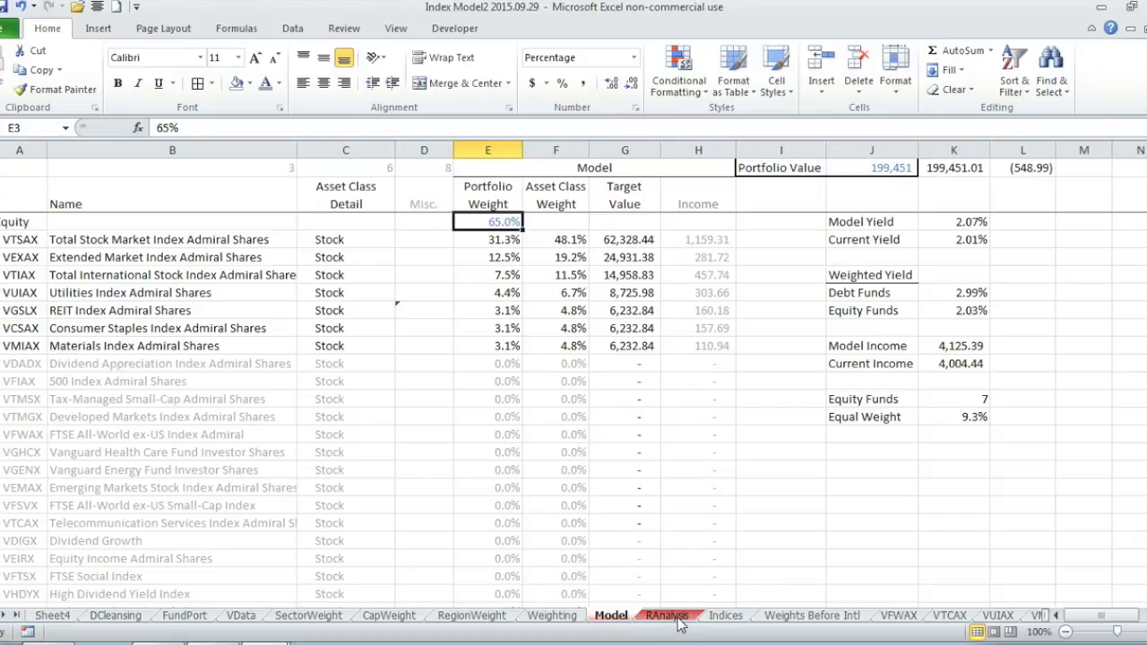
# - Review the RAnalysis sheet's Deviation From Target figures and highlight its Modeled Position and Current Position columns
pyautogui.click(678, 618)
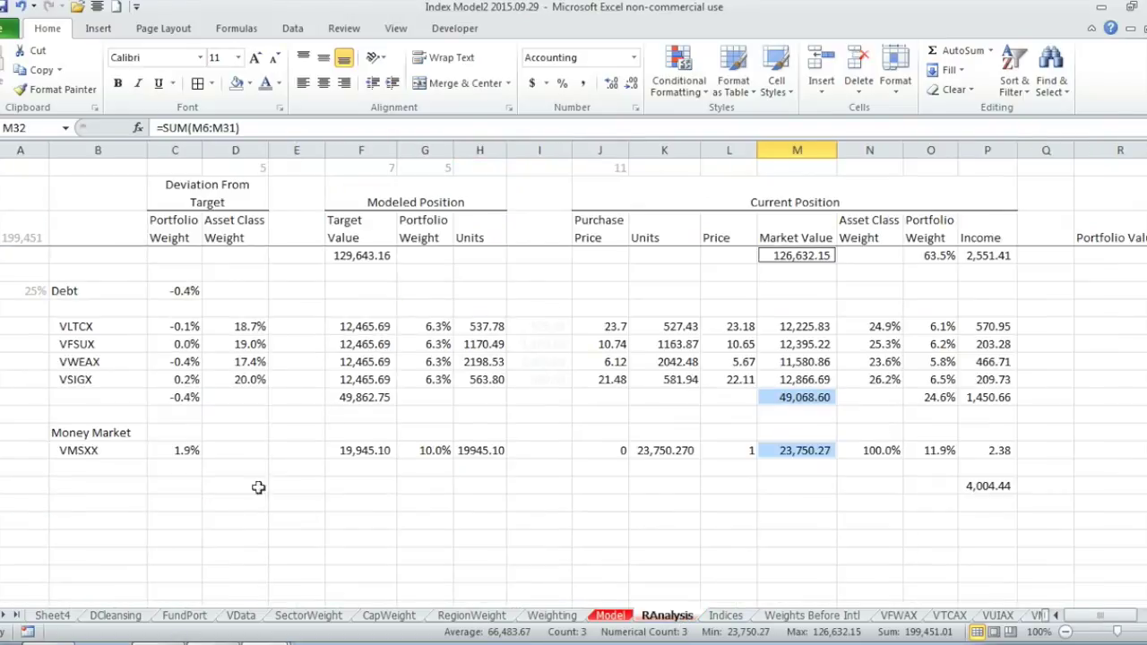
pyautogui.scroll(3, 367, 409)
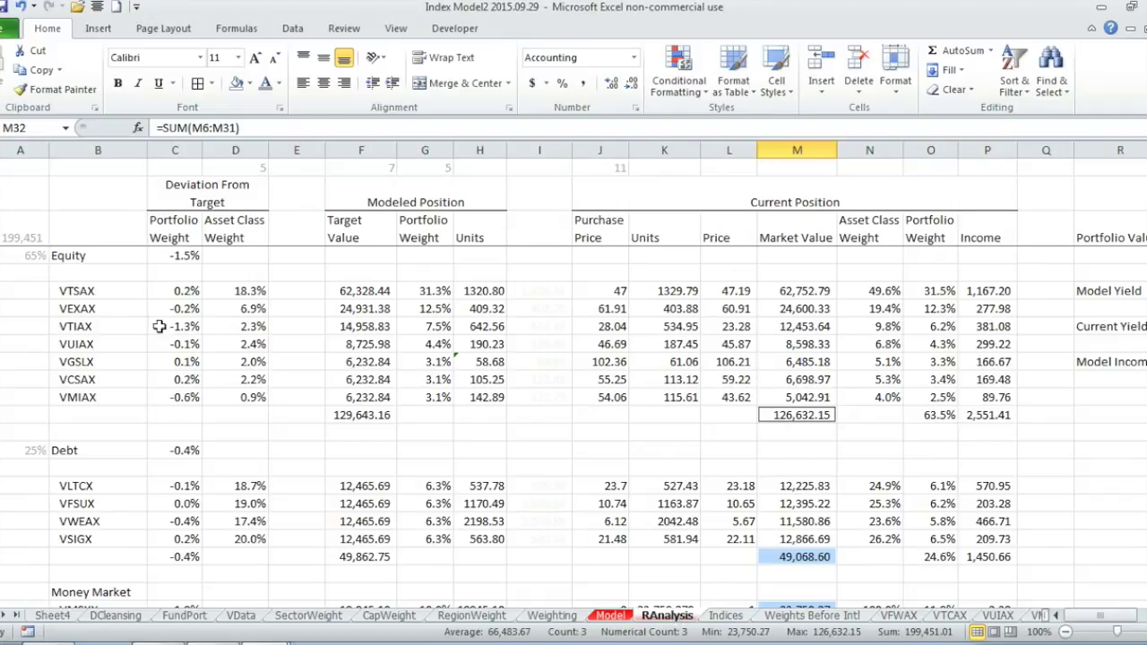
pyautogui.moveTo(361, 150); pyautogui.dragTo(479, 150)
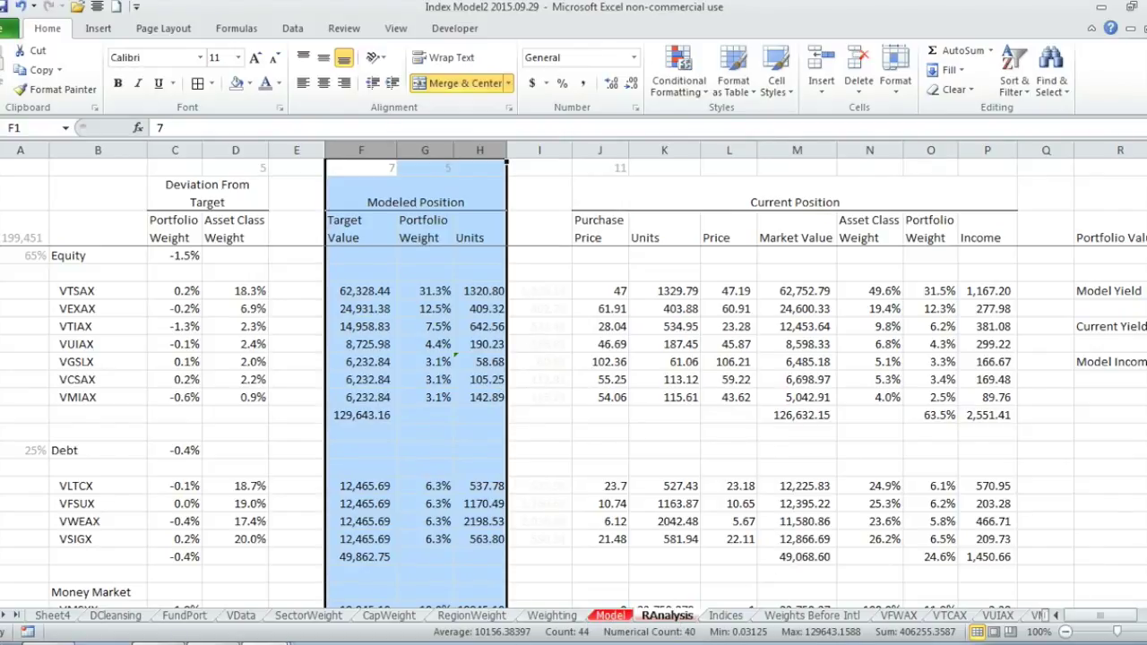
pyautogui.moveTo(600, 150); pyautogui.dragTo(987, 147)
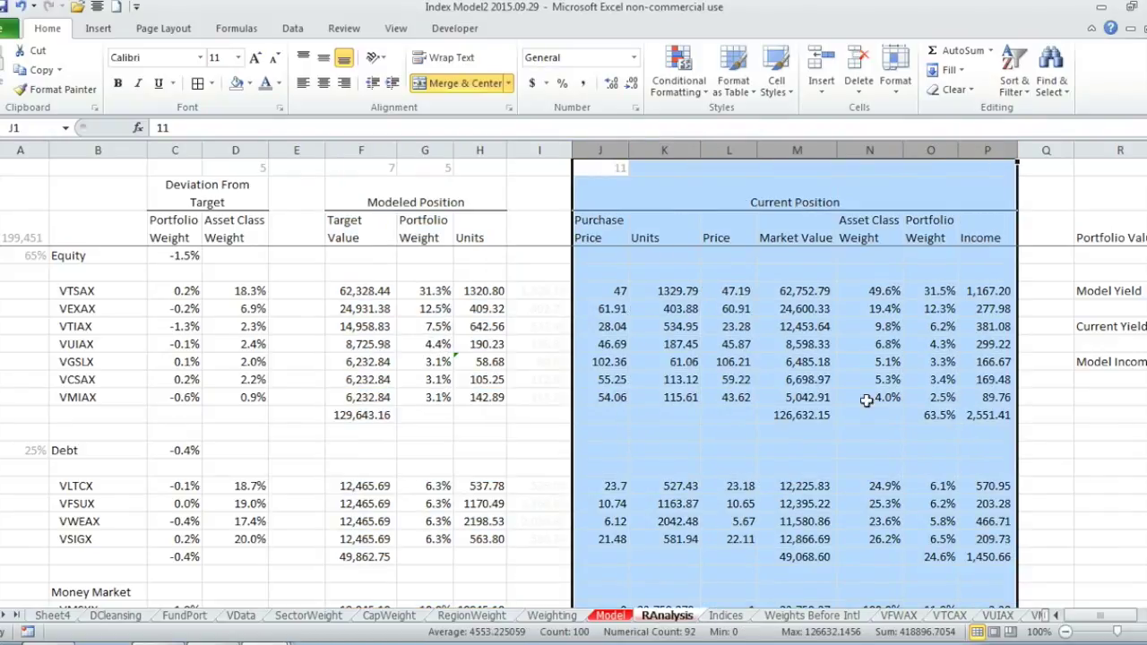
# - Check the Indices sheet's fund prices and shares, and the VTSAX purchase price lookup in the RAnalysis Current Position block
pyautogui.click(726, 615)
pyautogui.scroll(-3, 388, 408)
pyautogui.scroll(3, 389, 404)
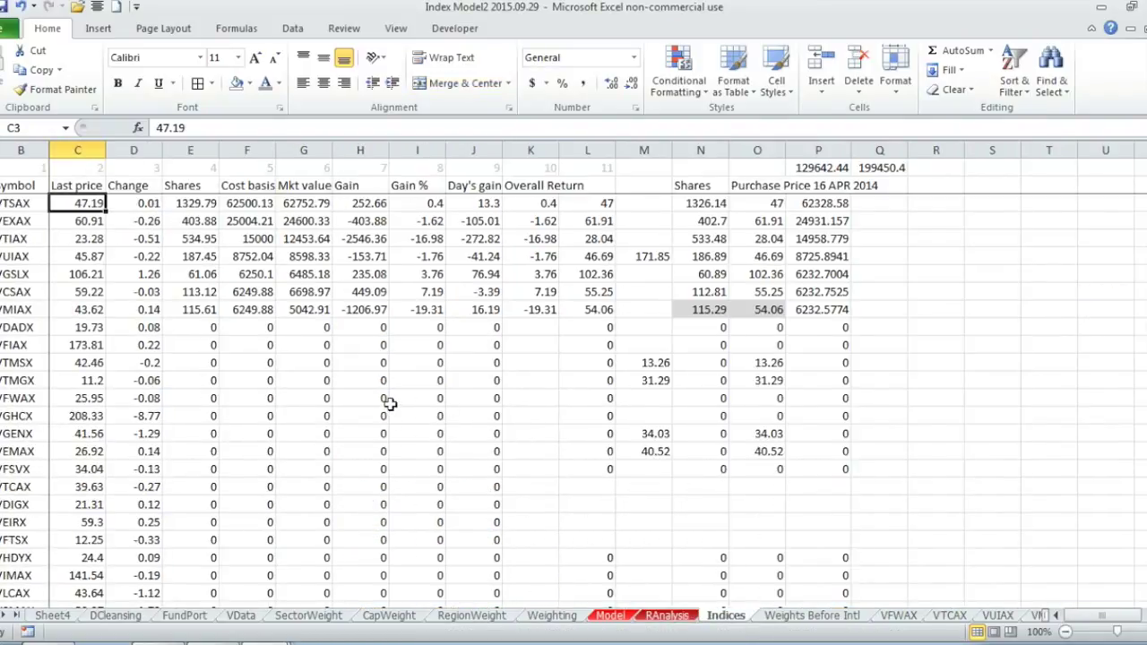
pyautogui.click(681, 620)
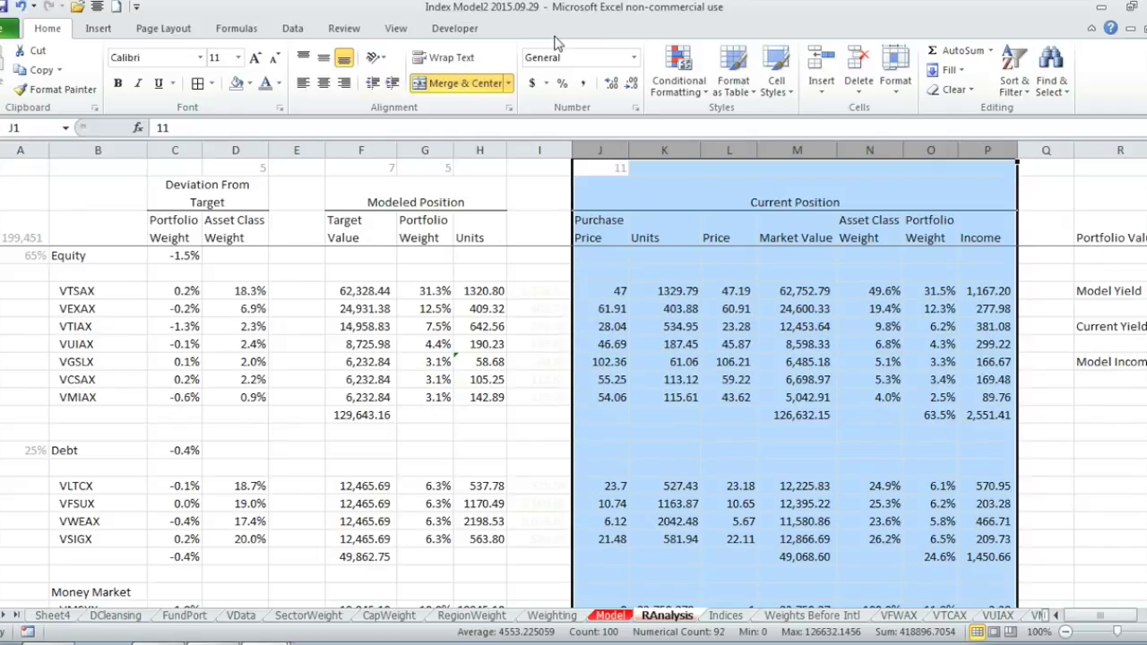
pyautogui.click(600, 291)
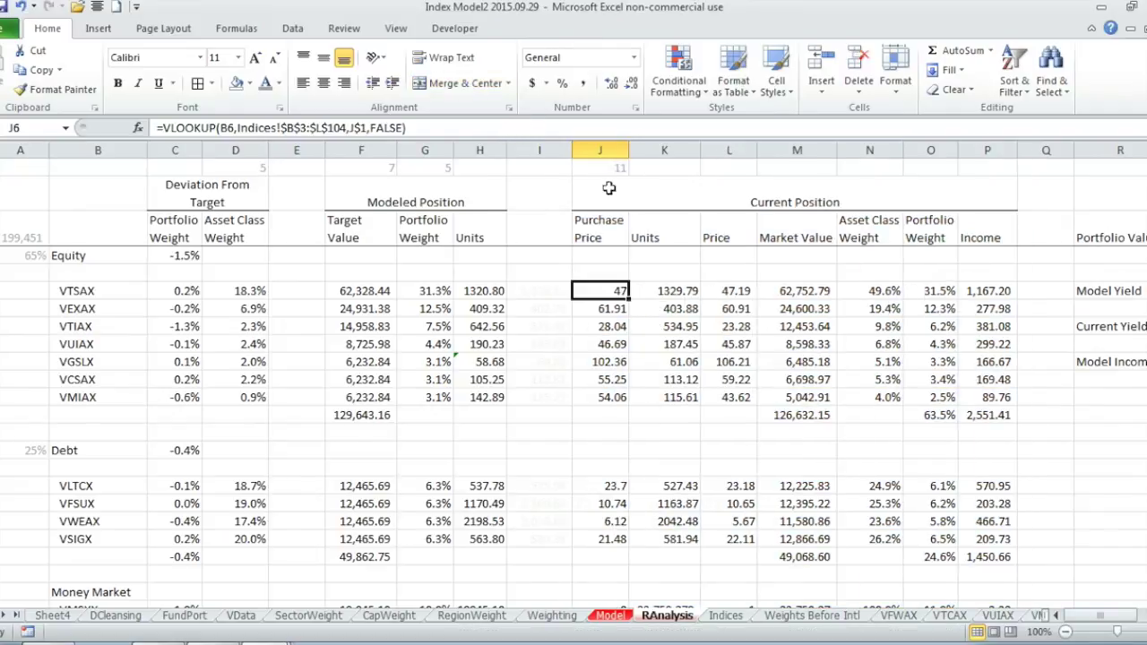
pyautogui.moveTo(600, 150); pyautogui.dragTo(987, 150)
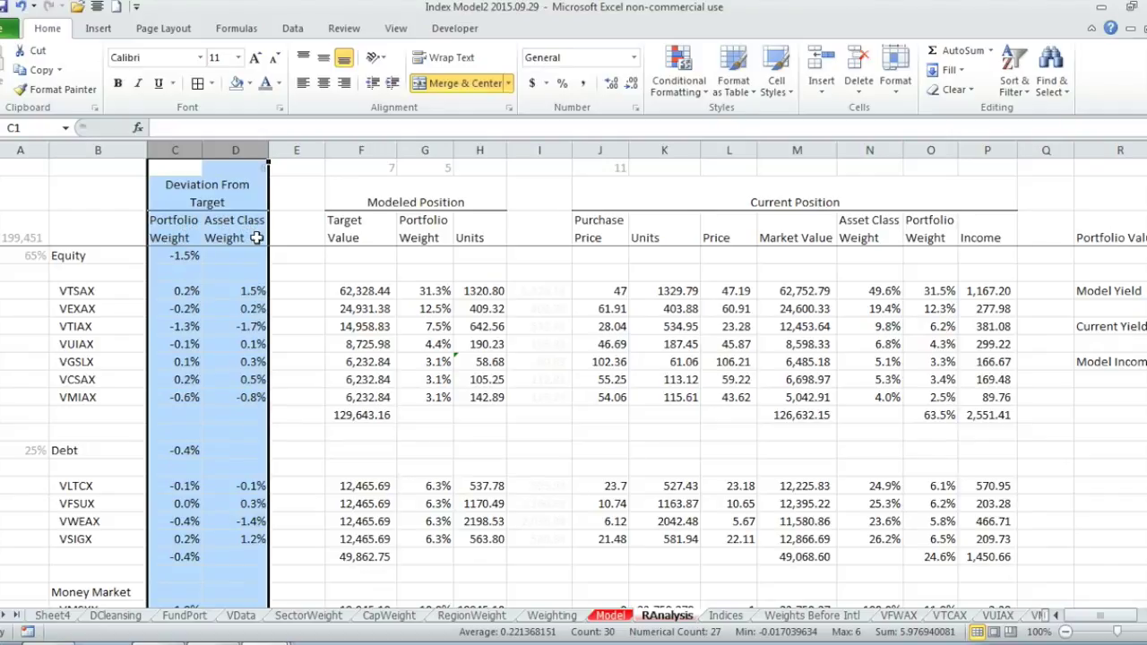
# - Trace VTSAX's deviation from target by comparing its current portfolio and asset class weights with the modeled weights
pyautogui.click(428, 292)
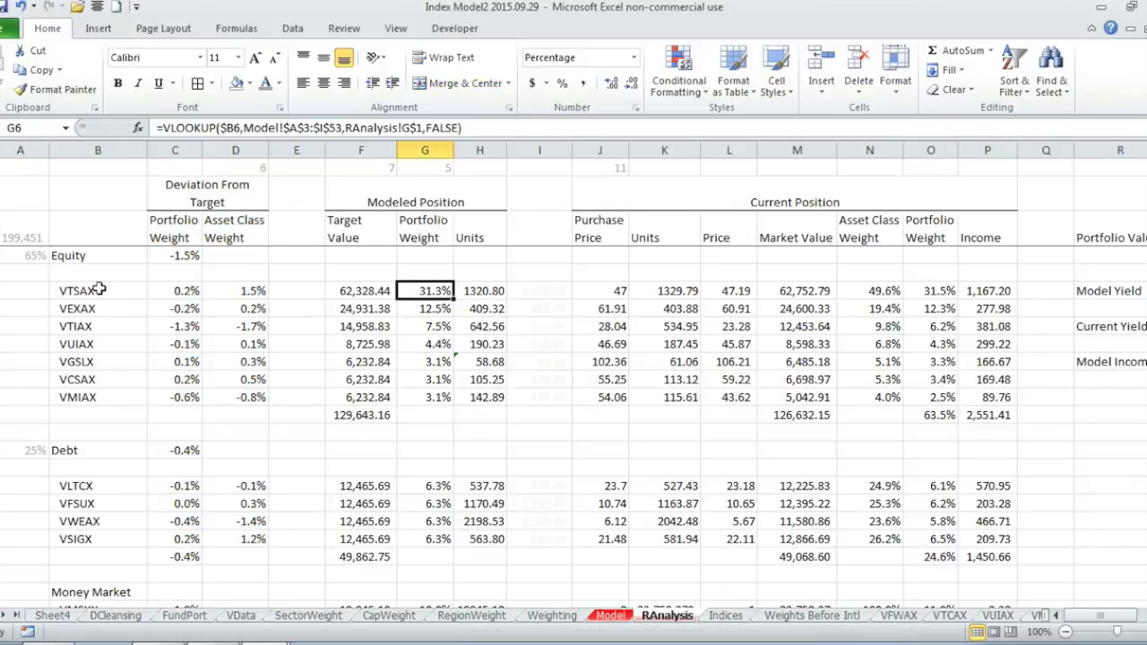
pyautogui.click(943, 292)
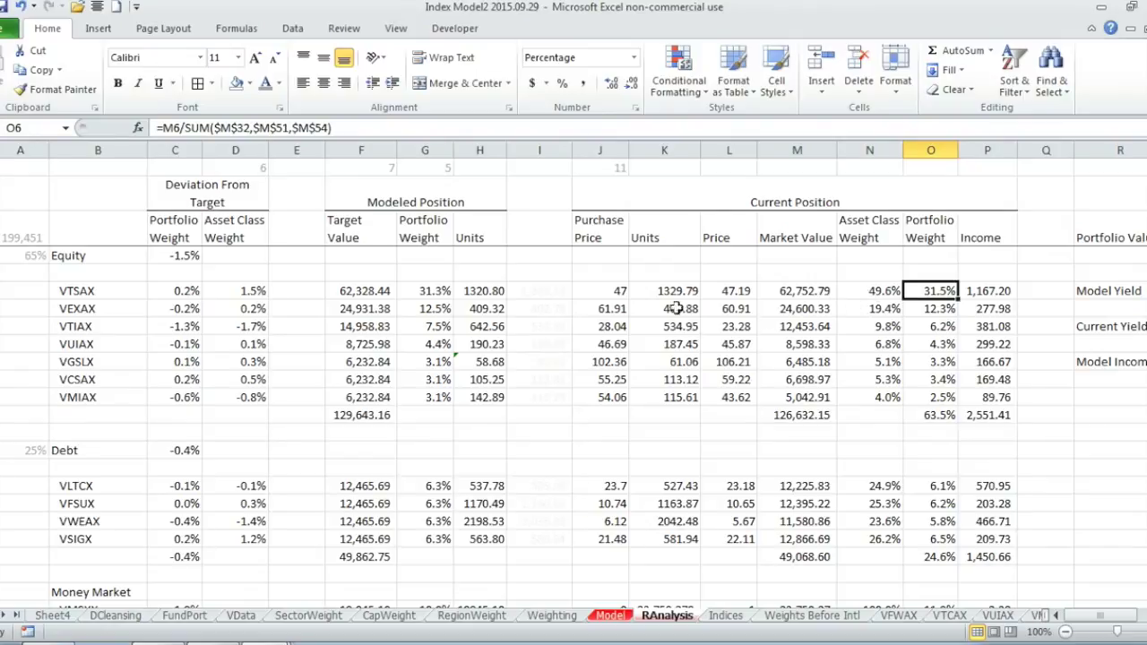
pyautogui.click(884, 294)
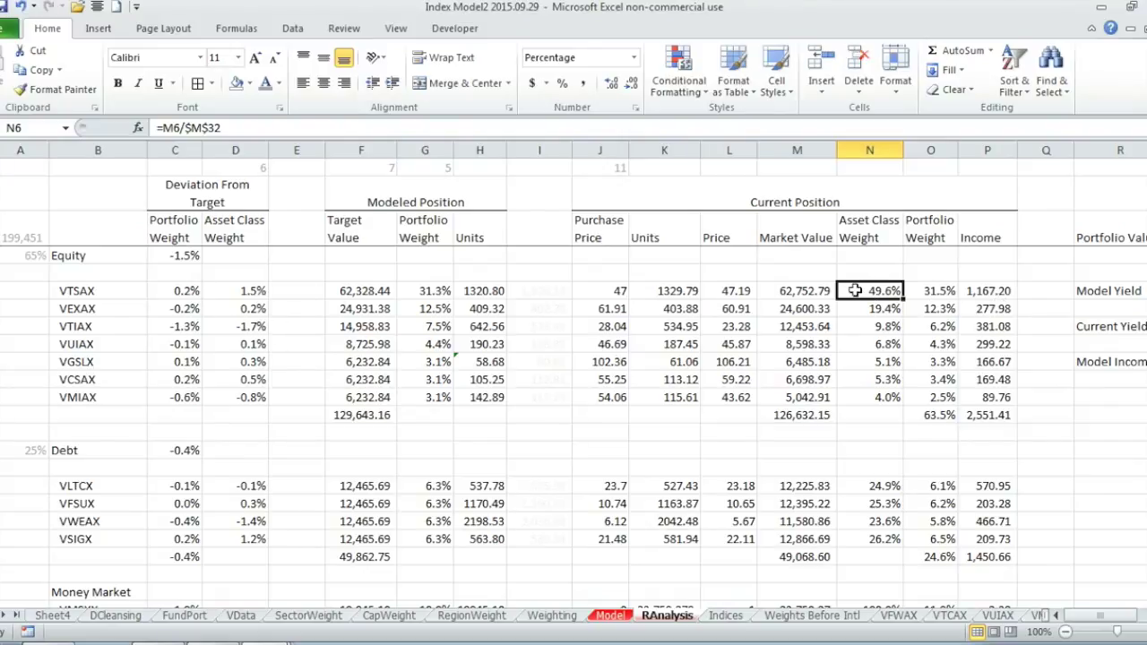
pyautogui.click(621, 618)
pyautogui.click(581, 239)
pyautogui.click(257, 294)
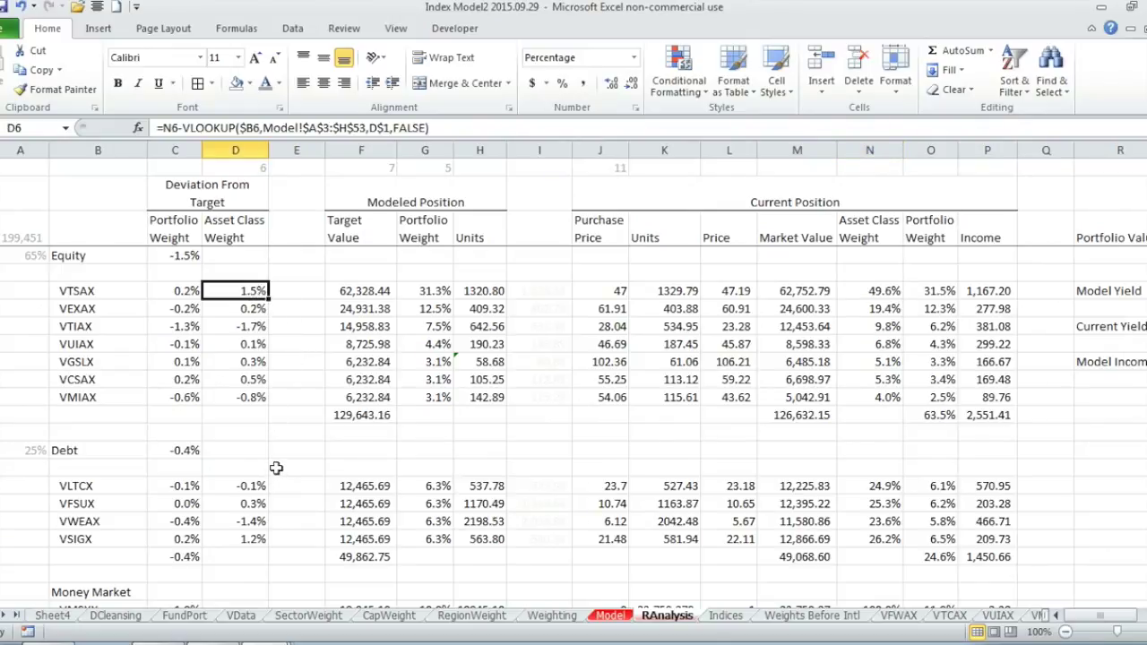
# - Review the equity, debt and money market deviations on RAnalysis, and revisit the Weighting and RegionWeight sheets
pyautogui.scroll(-2, 276, 464)
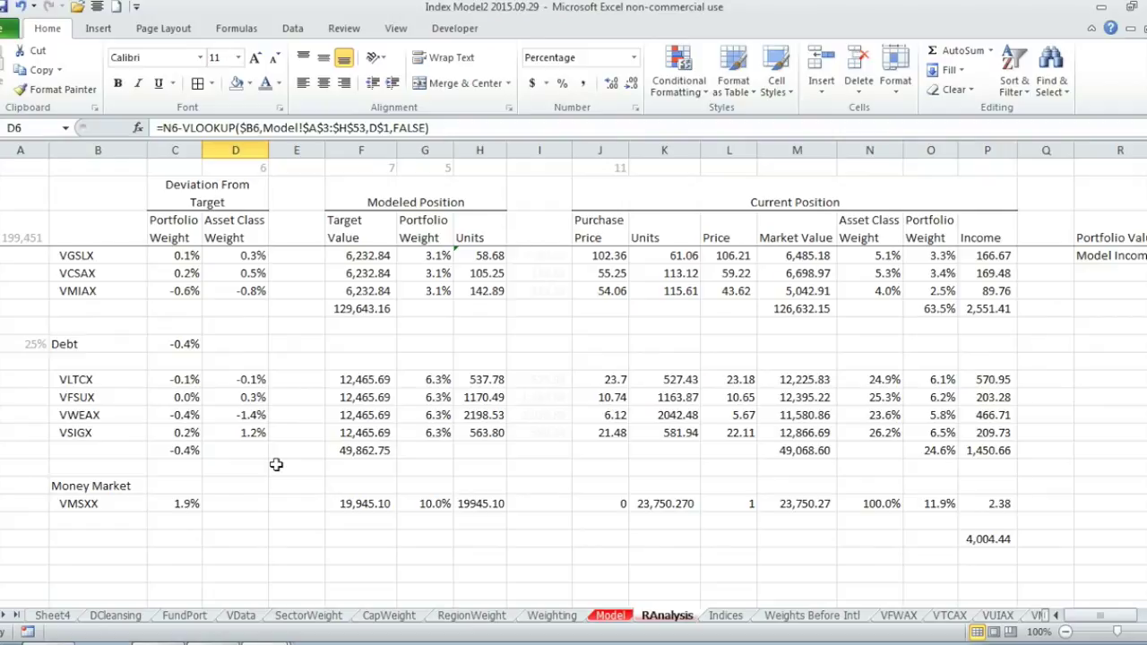
pyautogui.scroll(2, 276, 463)
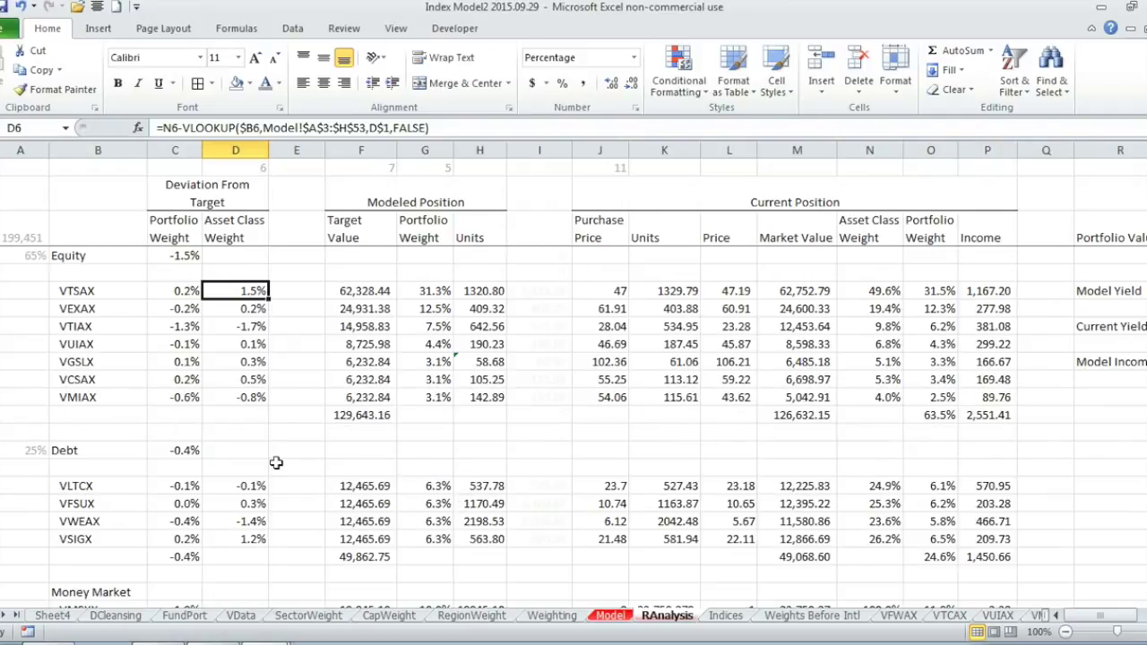
pyautogui.scroll(-3, 276, 462)
pyautogui.scroll(3, 277, 461)
pyautogui.click(552, 615)
pyautogui.click(502, 616)
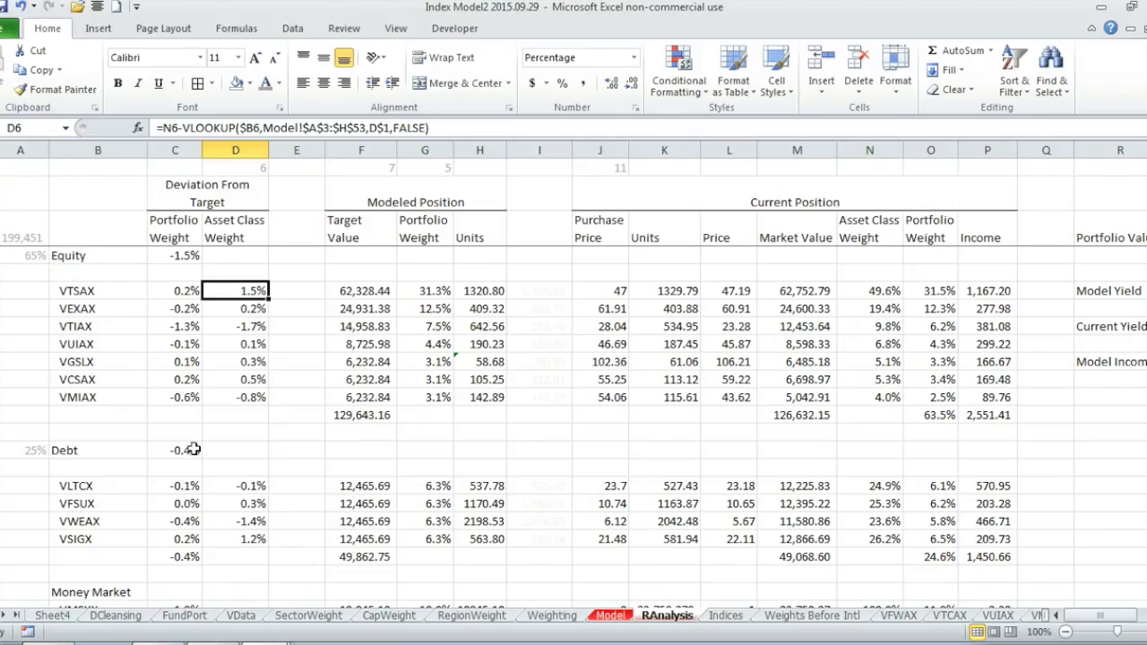